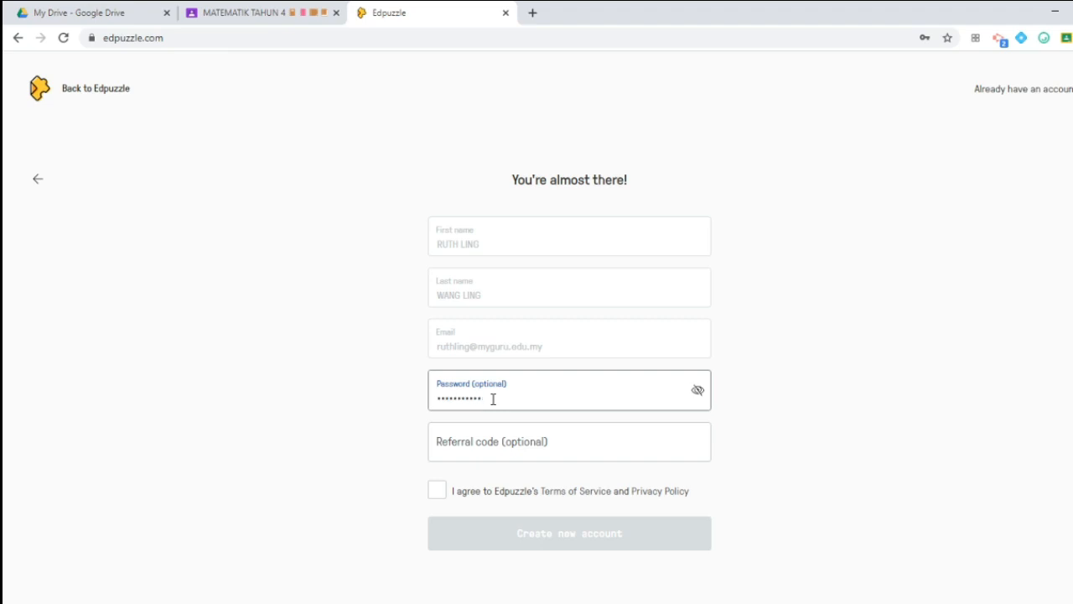
- Agree to the Terms of Service and Privacy Policy, create the Edpuzzle account, and dismiss the browser's offer to save the password
left_click(438, 493)
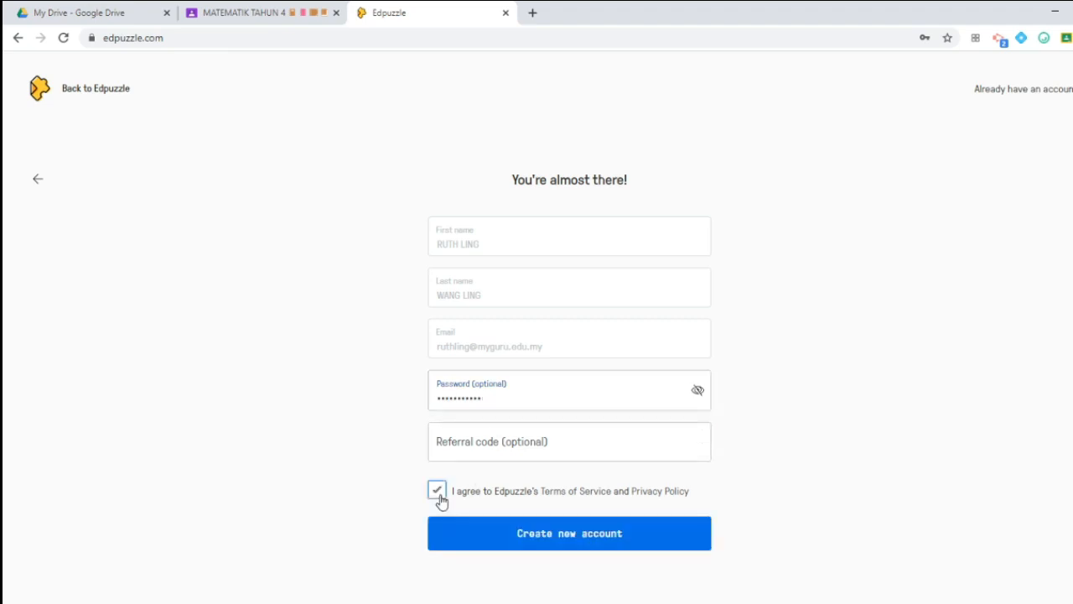
left_click(555, 538)
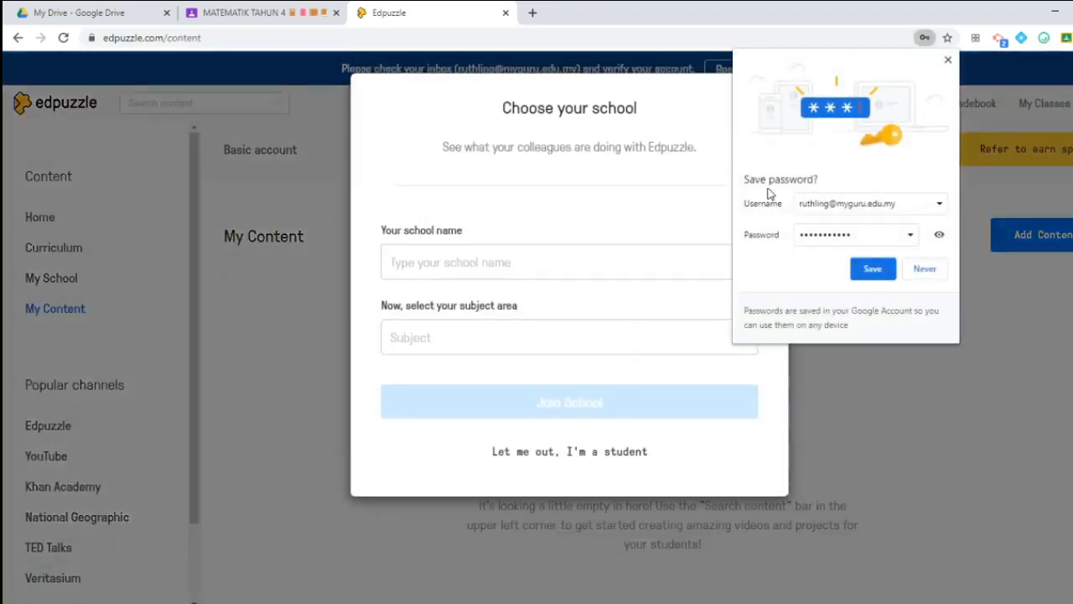
left_click(947, 60)
- Join the school SK SERI BAYU in Sitiawan, Perak, with Math as the subject area
left_click(505, 263)
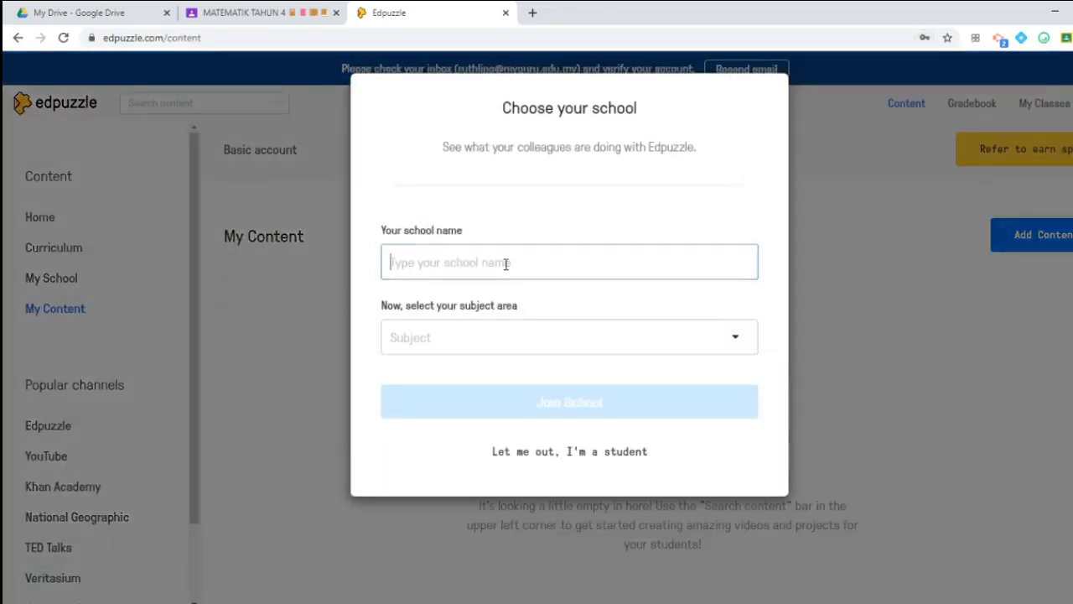
type("SK SERI BAYU")
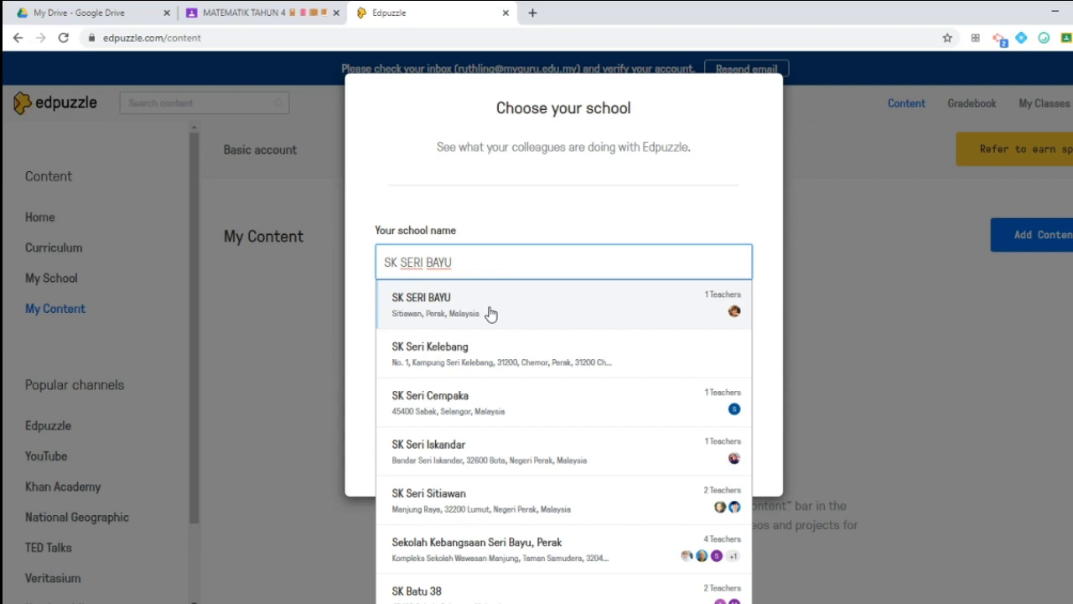
left_click(491, 312)
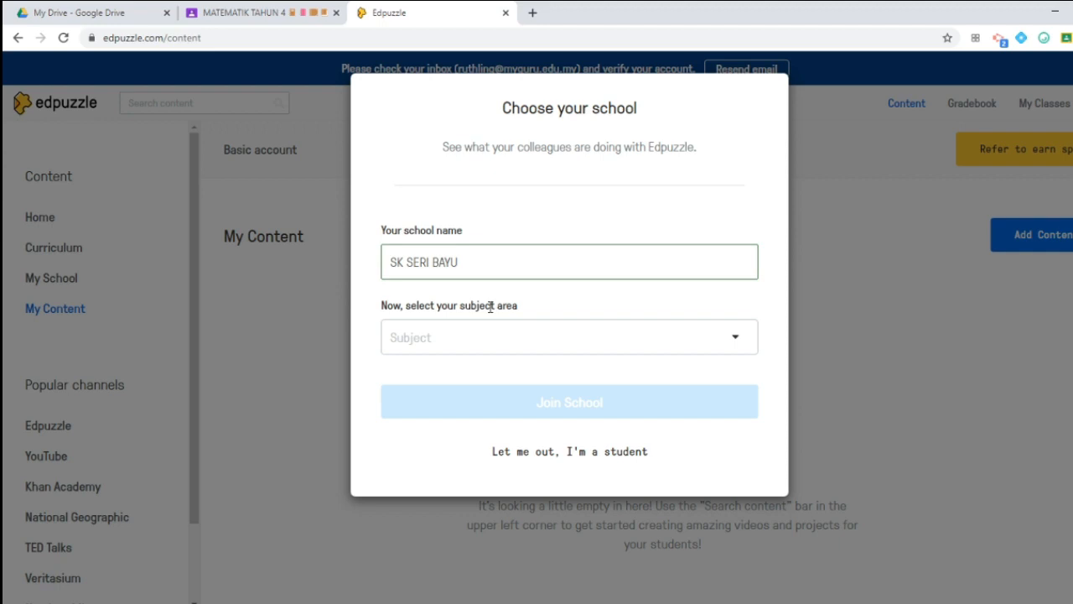
left_click(459, 343)
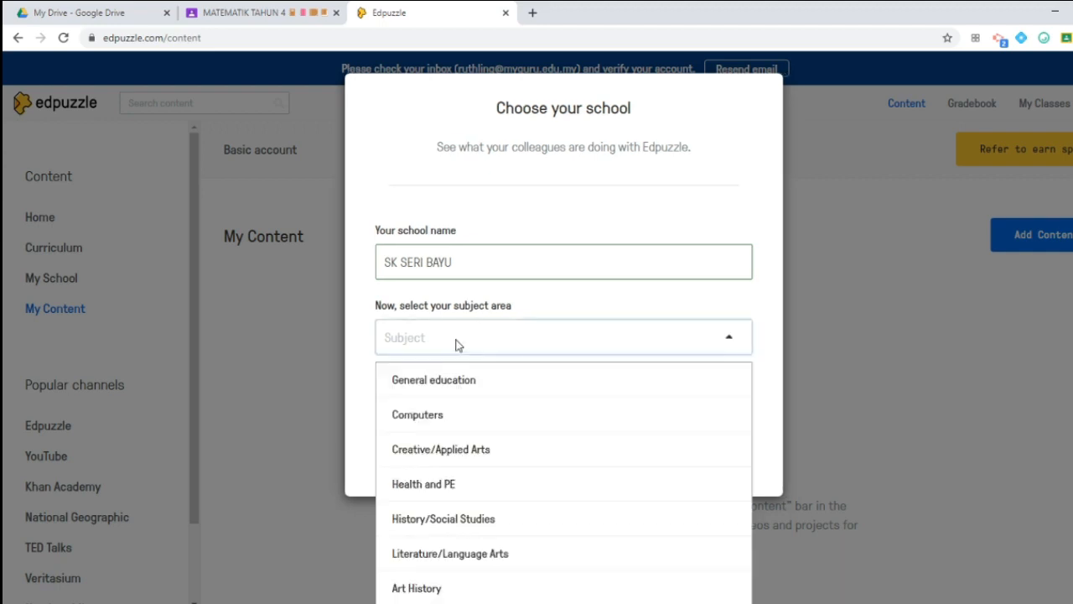
scroll(475, 422, "down", 2)
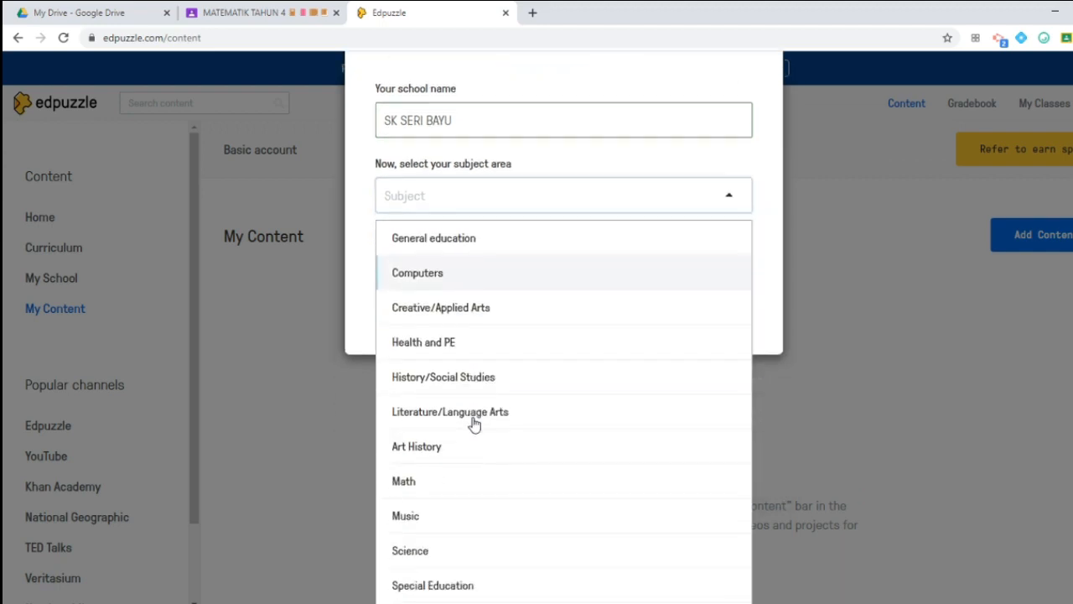
left_click(449, 483)
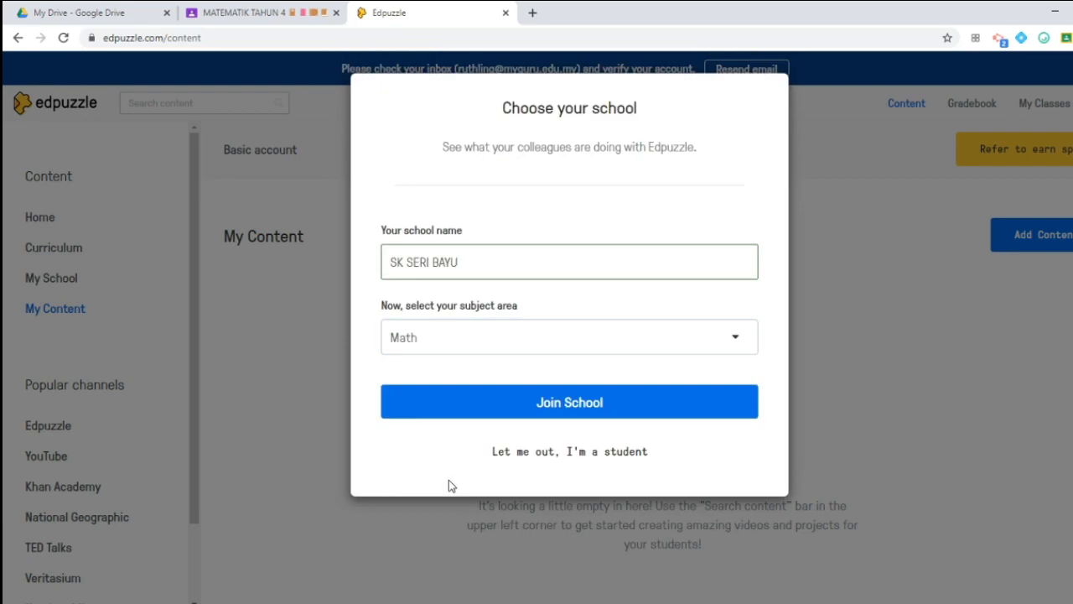
left_click(578, 405)
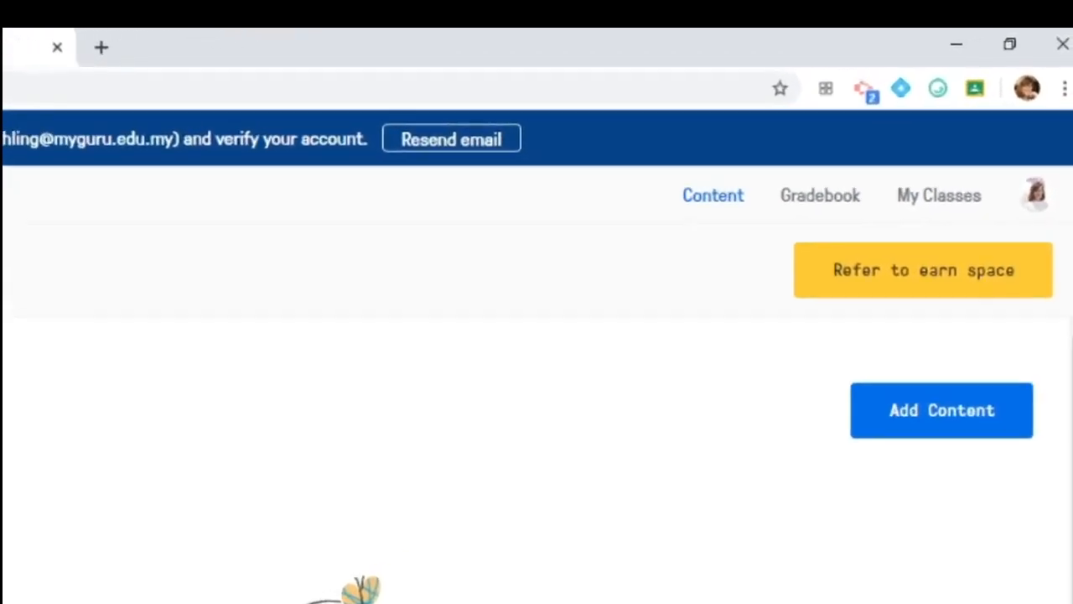
- Try to add classes from Google Classroom on the My Classes page and request the account verification email again
left_click(920, 225)
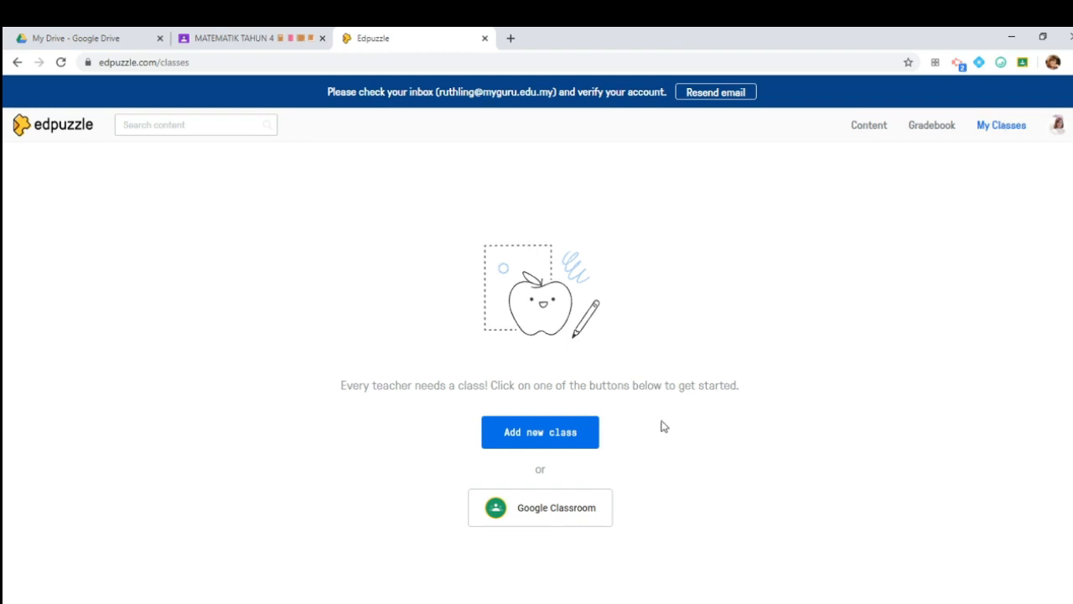
left_click(564, 515)
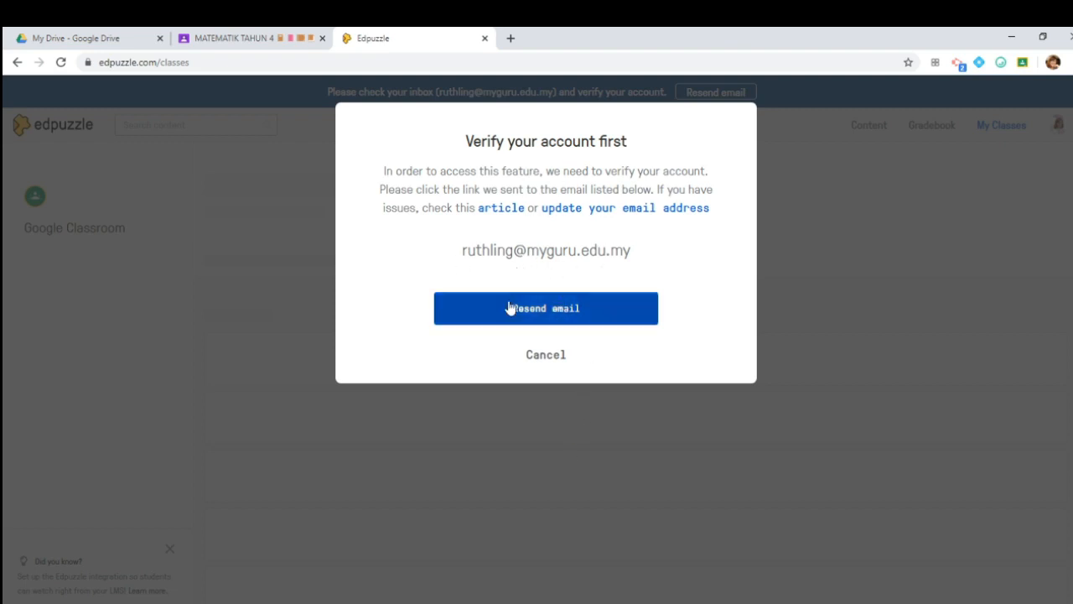
left_click(564, 311)
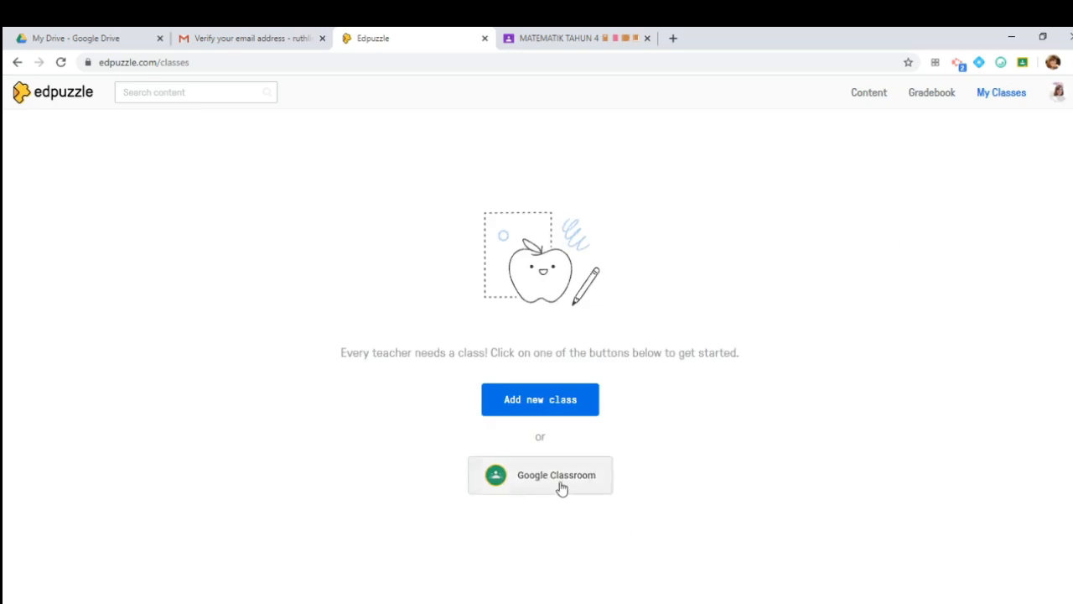
- Start the Google Classroom import and answer the parental consent question with Yes, that the school can consent on behalf of parents
left_click(562, 488)
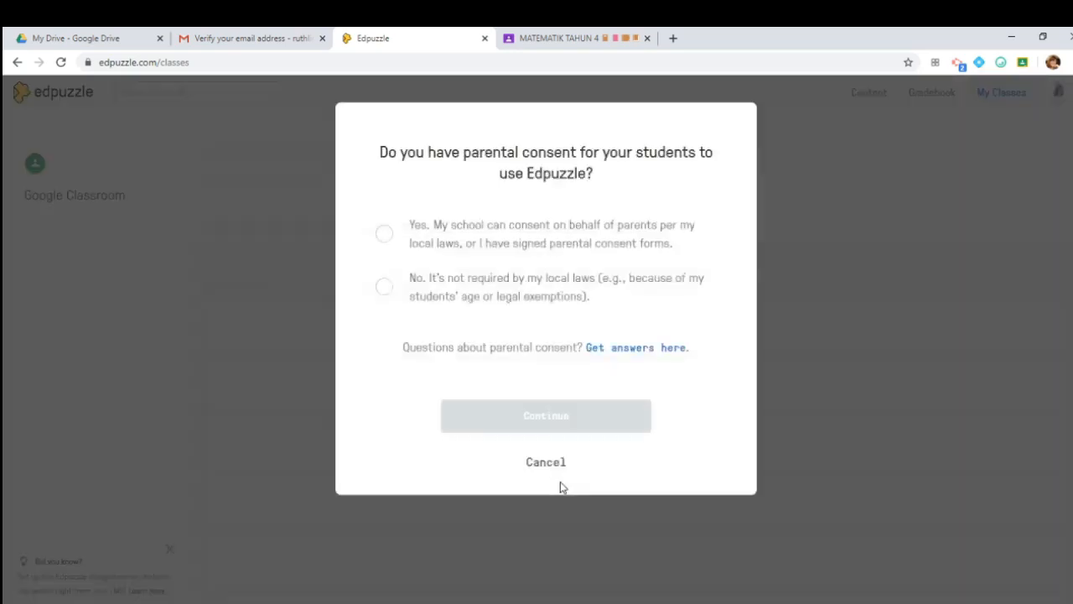
left_click(384, 234)
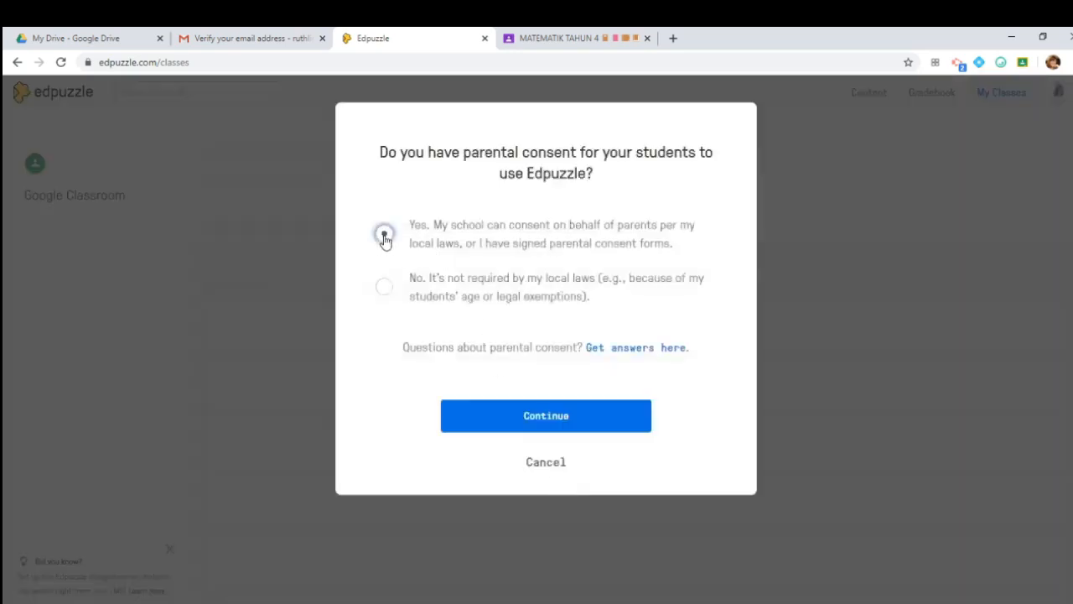
left_click(564, 426)
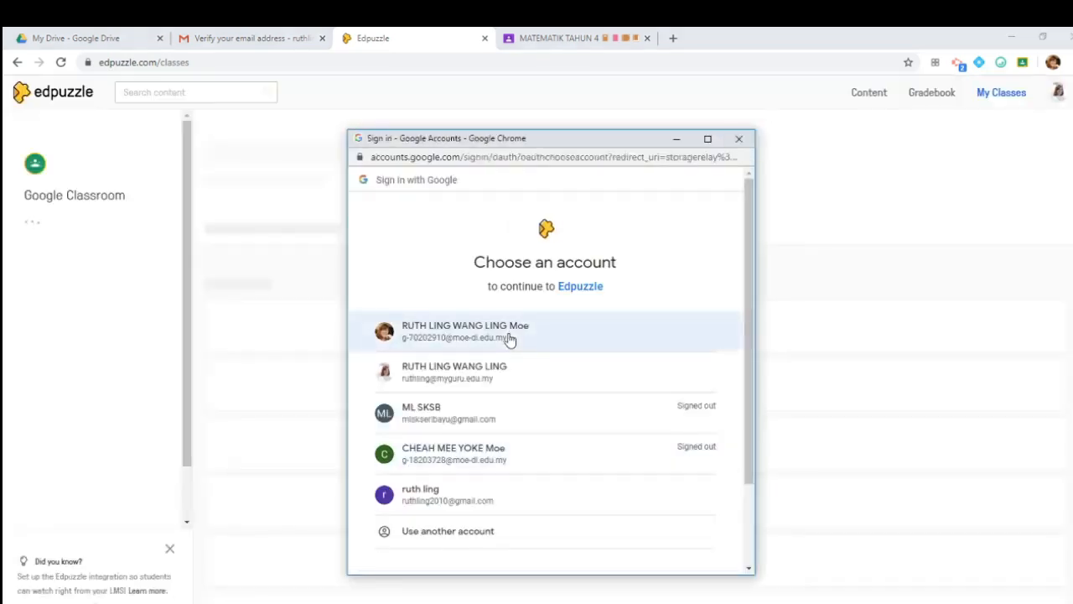
- Choose the teacher's myguru Google account and allow Edpuzzle to access its Google Classroom data
left_click(508, 375)
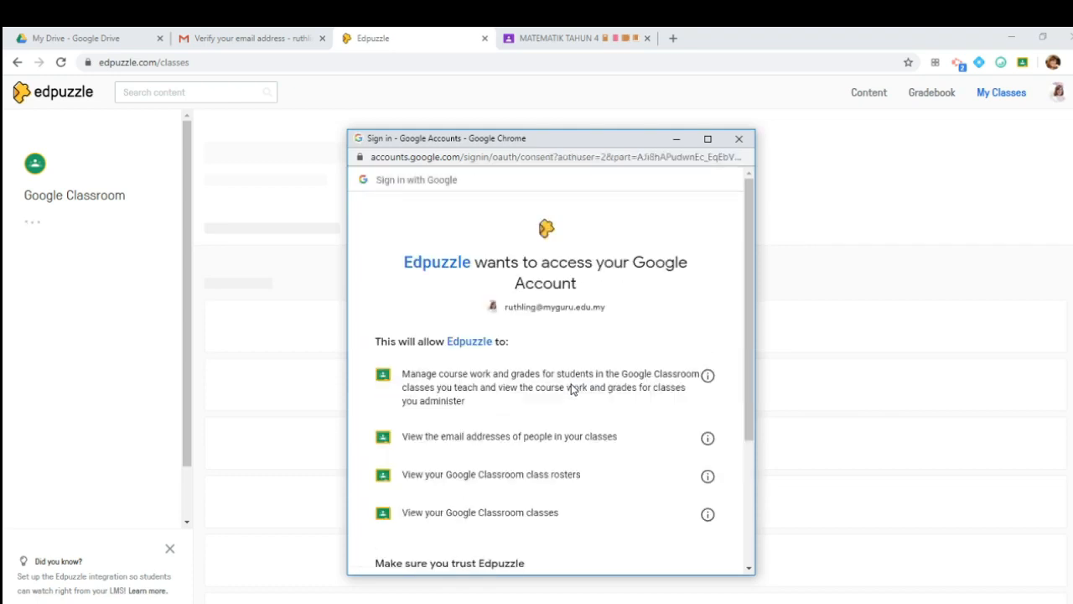
scroll(571, 390, "down", 3)
left_click(703, 493)
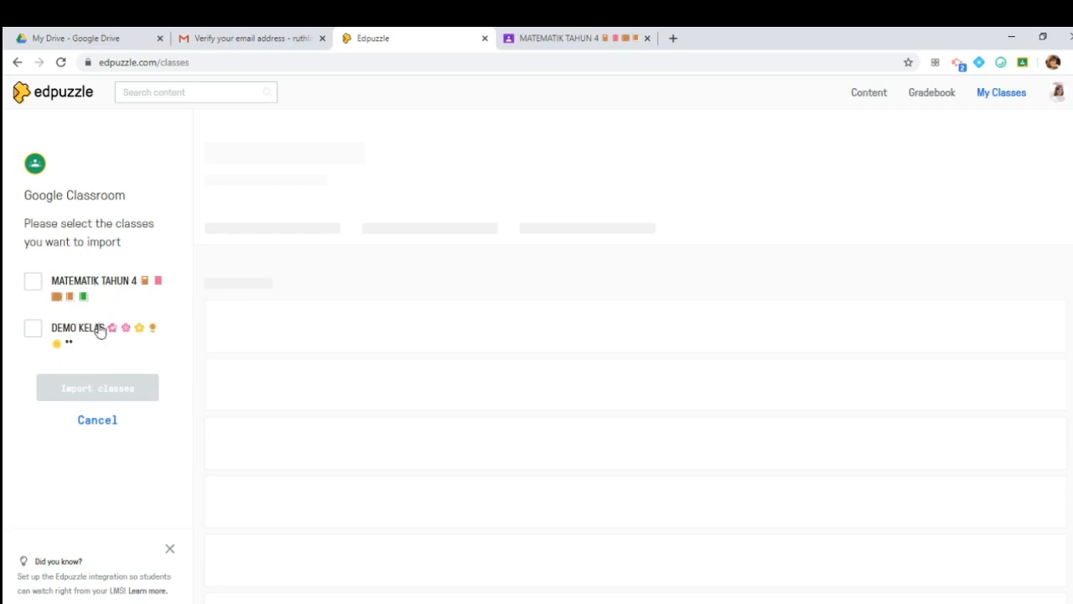
- Import the MATEMATIK TAHUN 4 and DEMO KELAS classes from Google Classroom
left_click(34, 281)
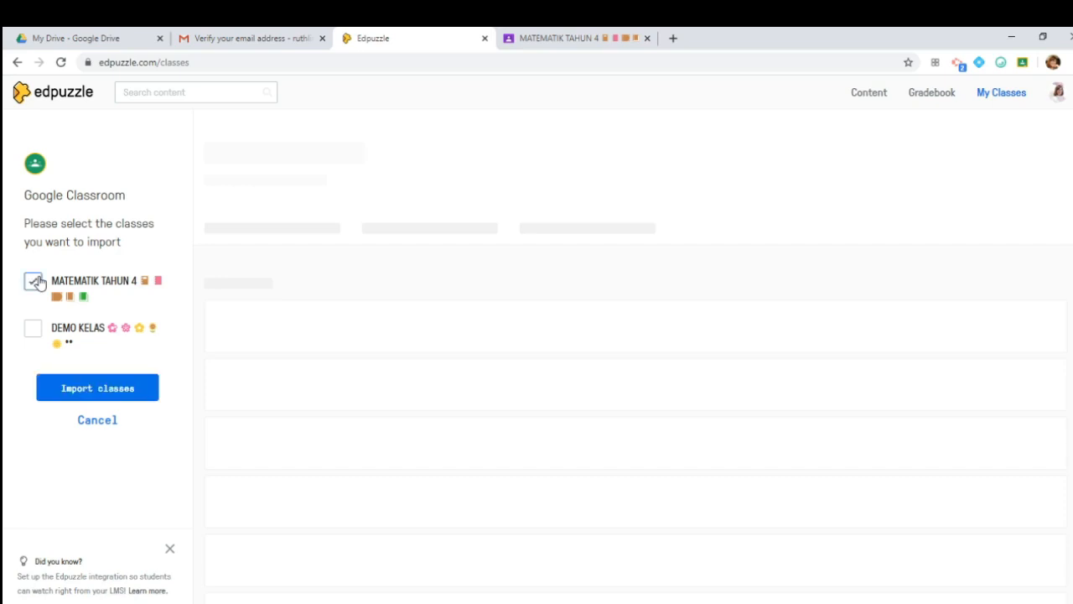
left_click(33, 328)
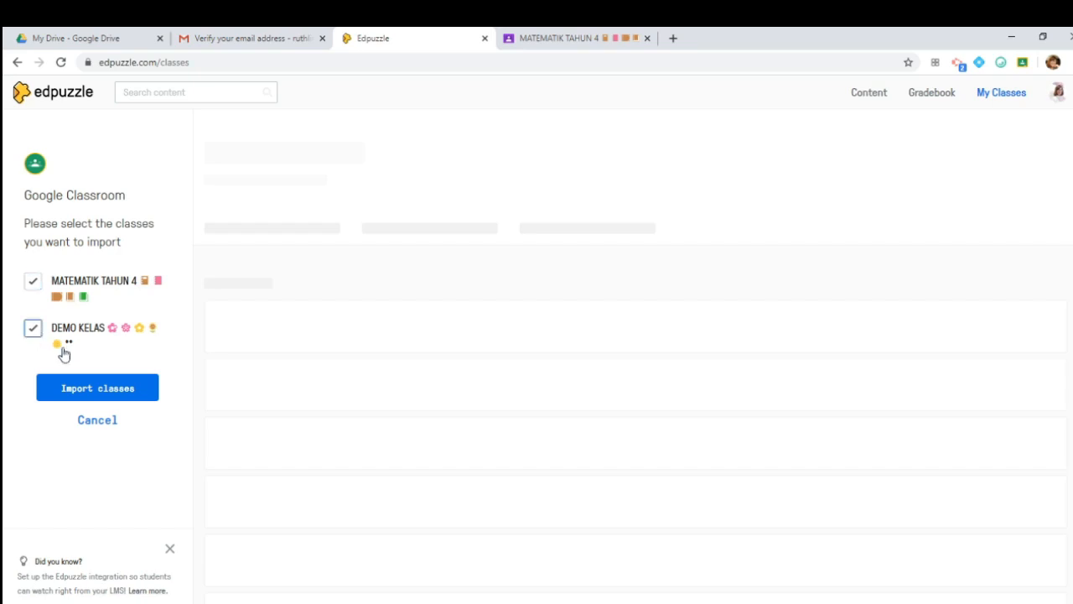
left_click(108, 390)
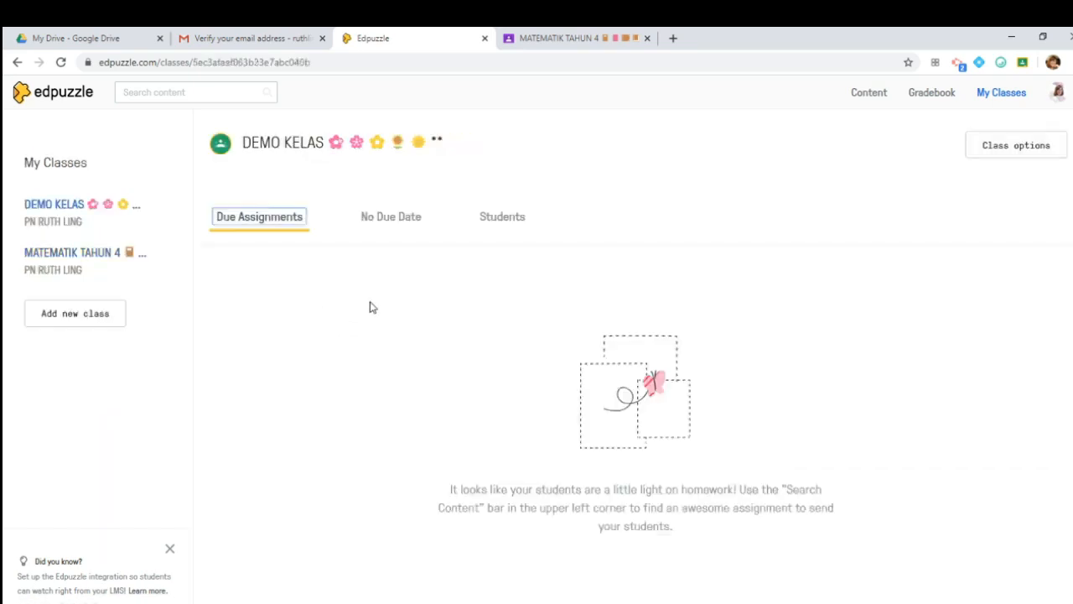
- Import the Google Classroom students into the DEMO KELAS class and the MATEMATIK TAHUN 4 class
left_click(501, 220)
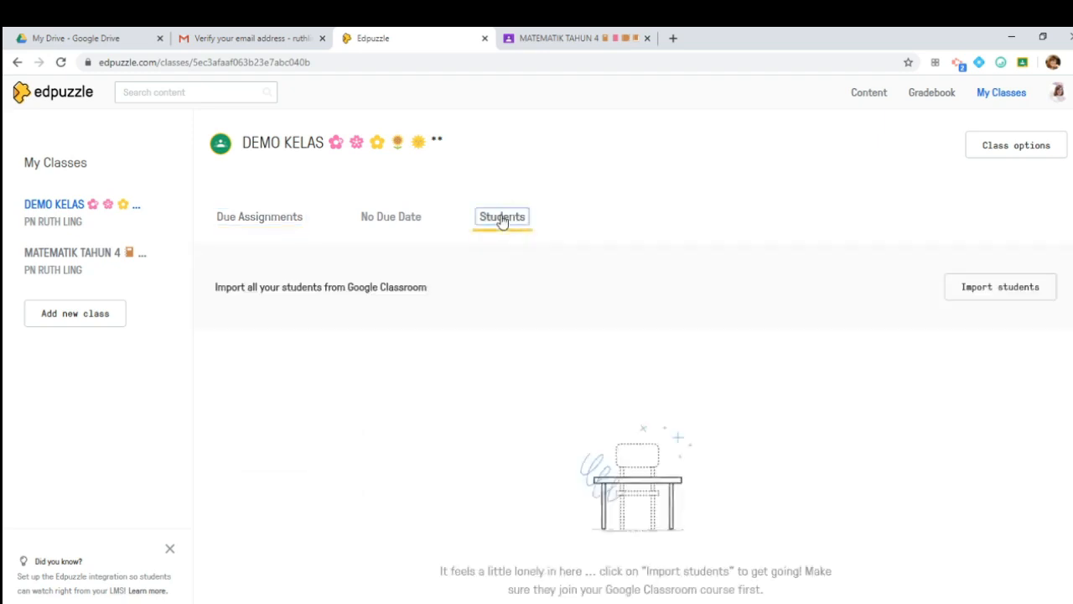
left_click(998, 290)
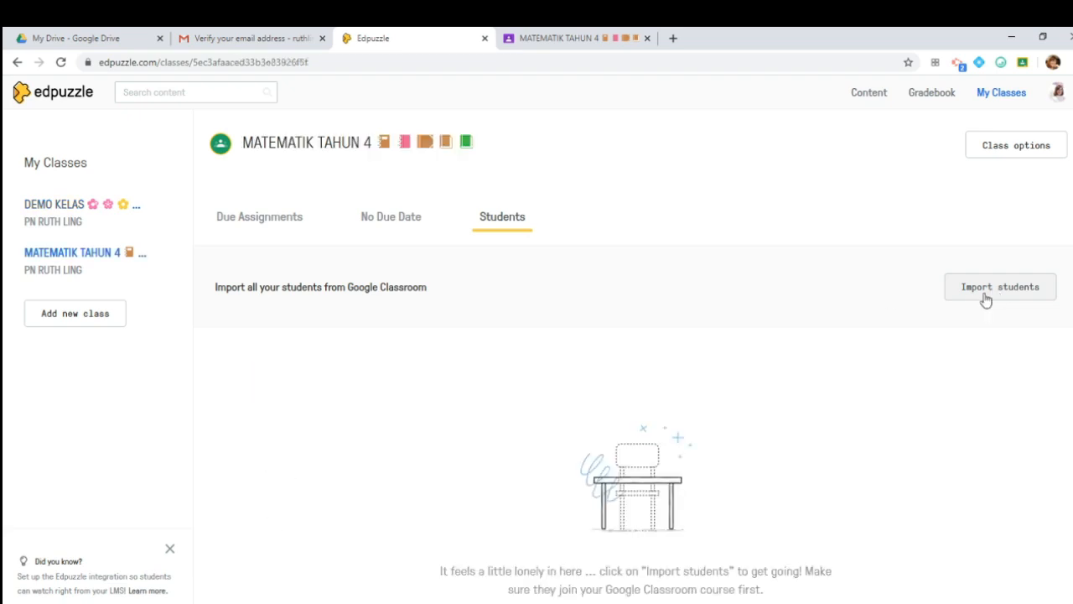
left_click(986, 297)
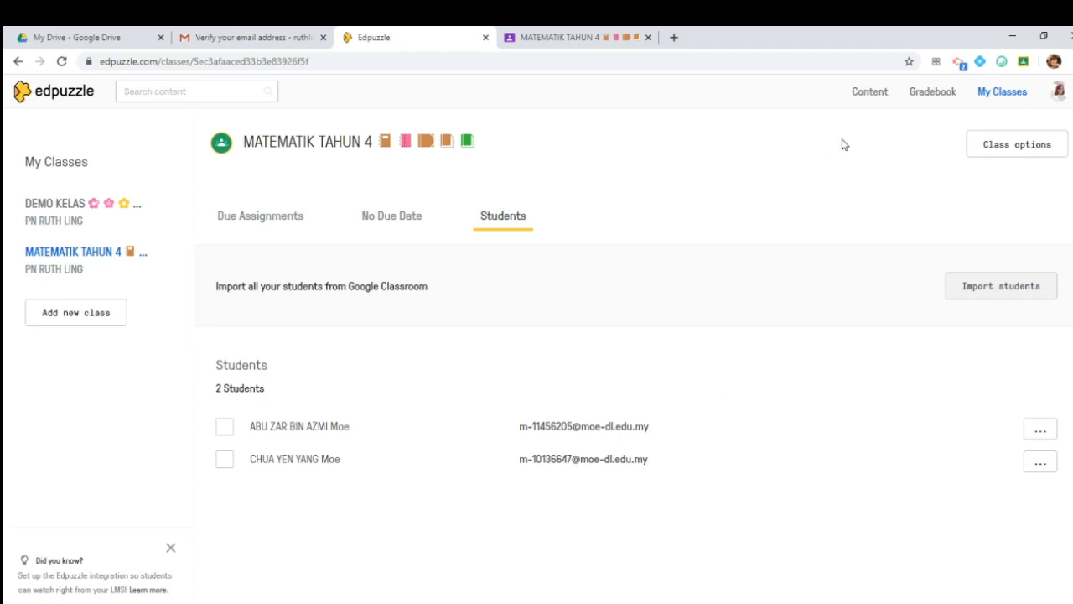
- Browse the YouTube channel's videos for "sains tahun 4" in the Edpuzzle content library
left_click(869, 92)
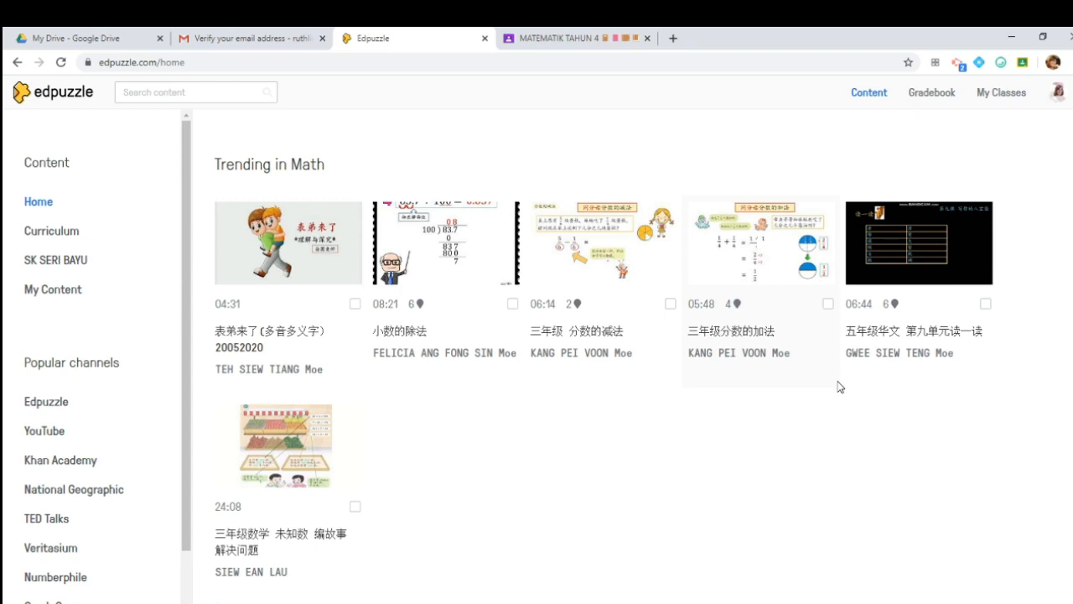
left_click(59, 433)
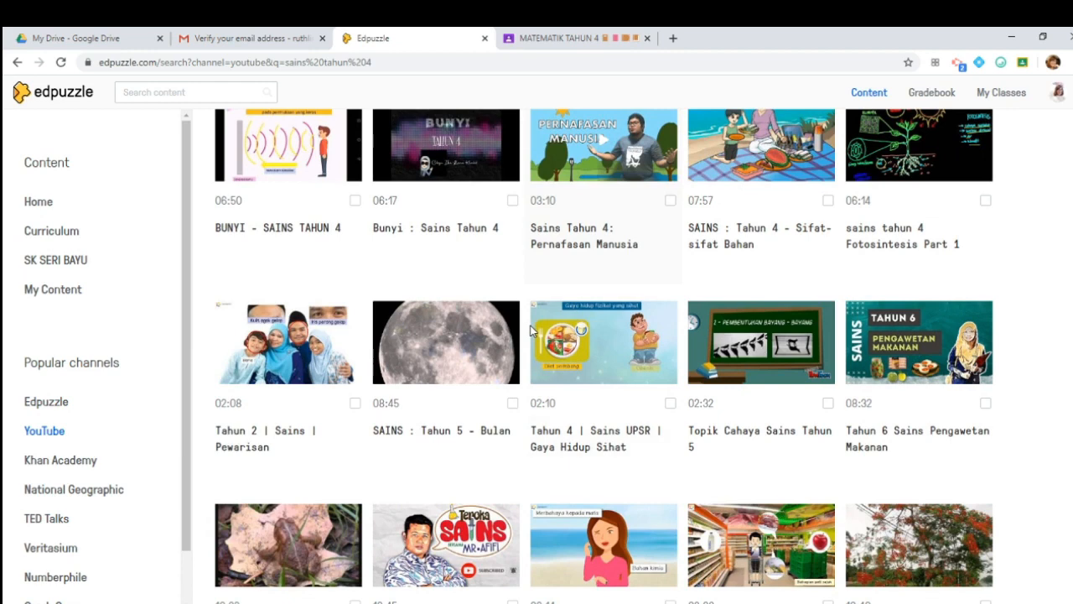
scroll(530, 332, "down", 1)
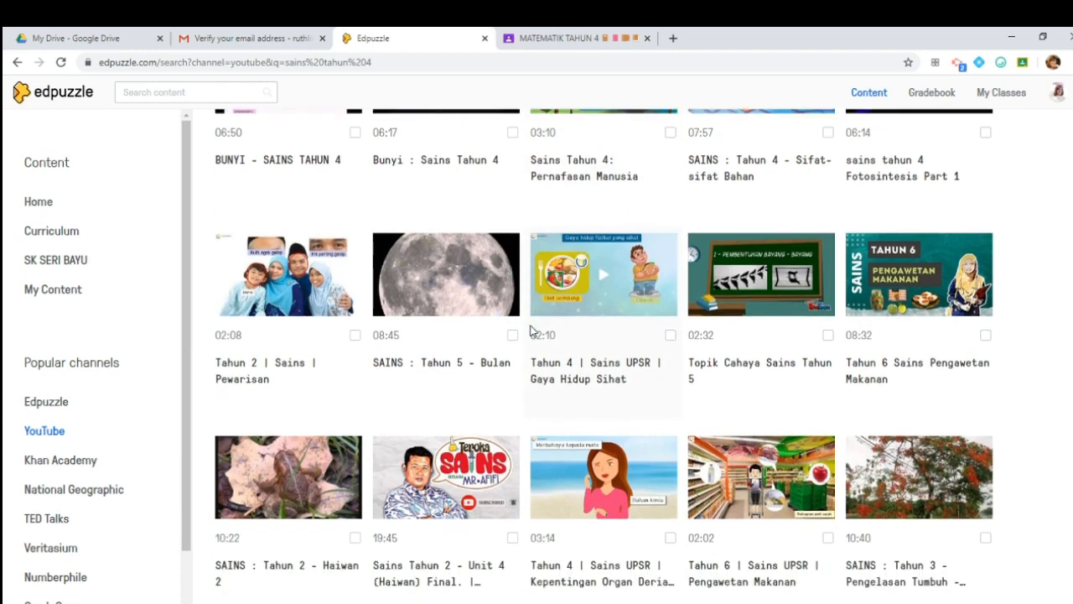
scroll(530, 331, "down", 1)
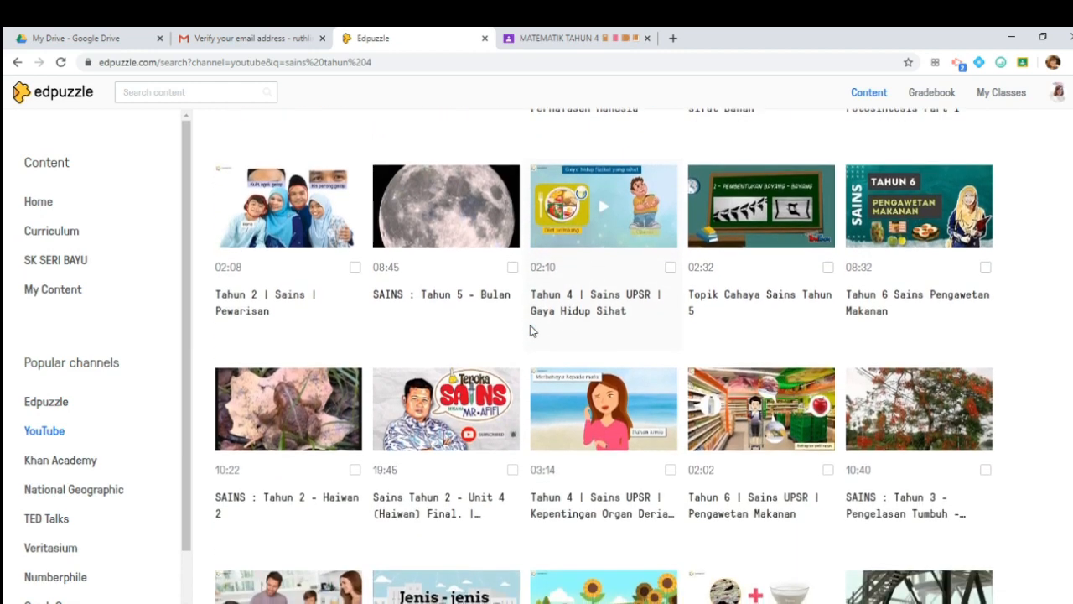
- Open the YouTube website in a new browser tab
left_click(673, 38)
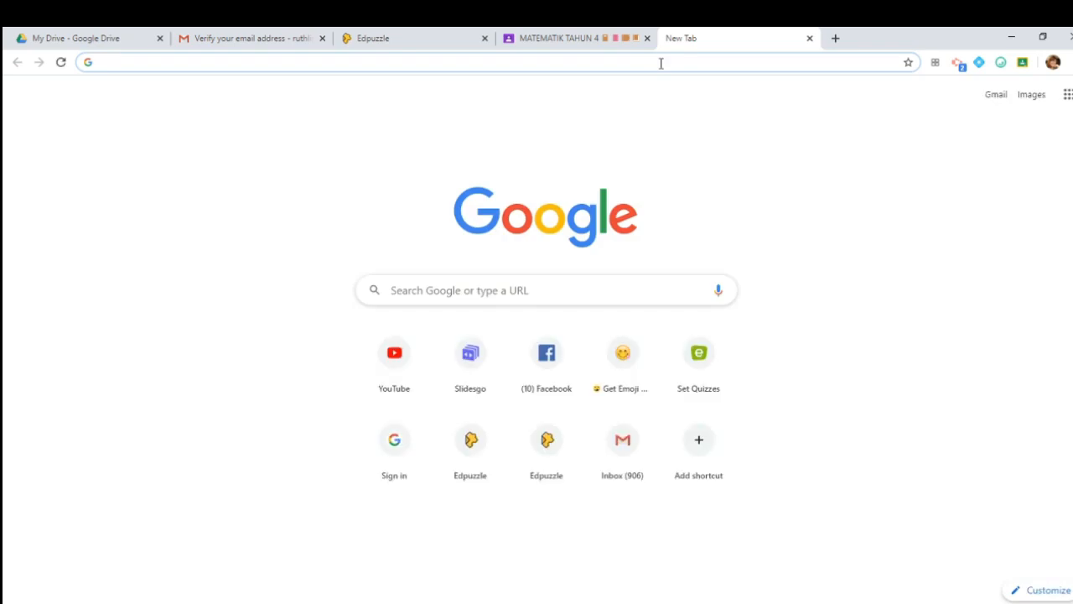
type("youtube.com/?gl=MY&tab=o")
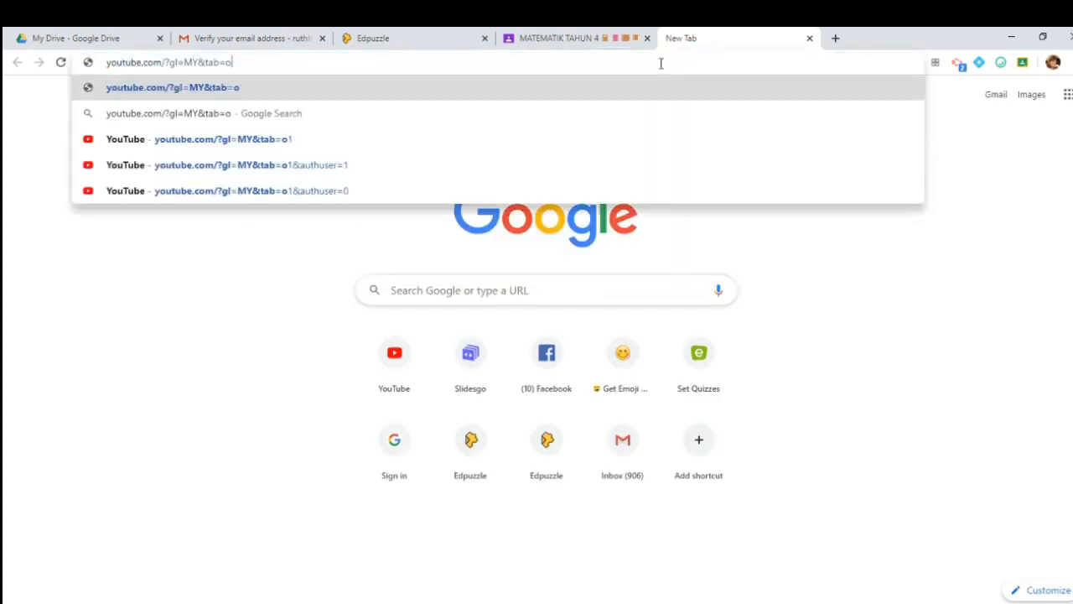
key("Return")
- Search YouTube for "amalan kehidupan sihat", then open the video AMALAN GAYA HIDUP SIHAT and pause it
left_click(370, 98)
type("amalan kehidupan sihat")
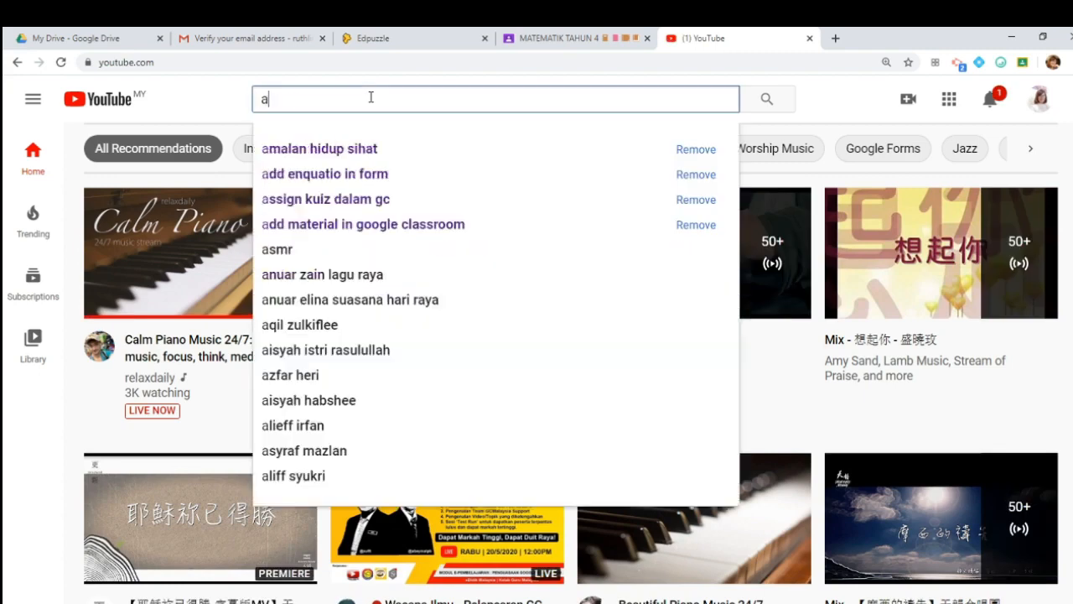
key("Return")
left_click(224, 211)
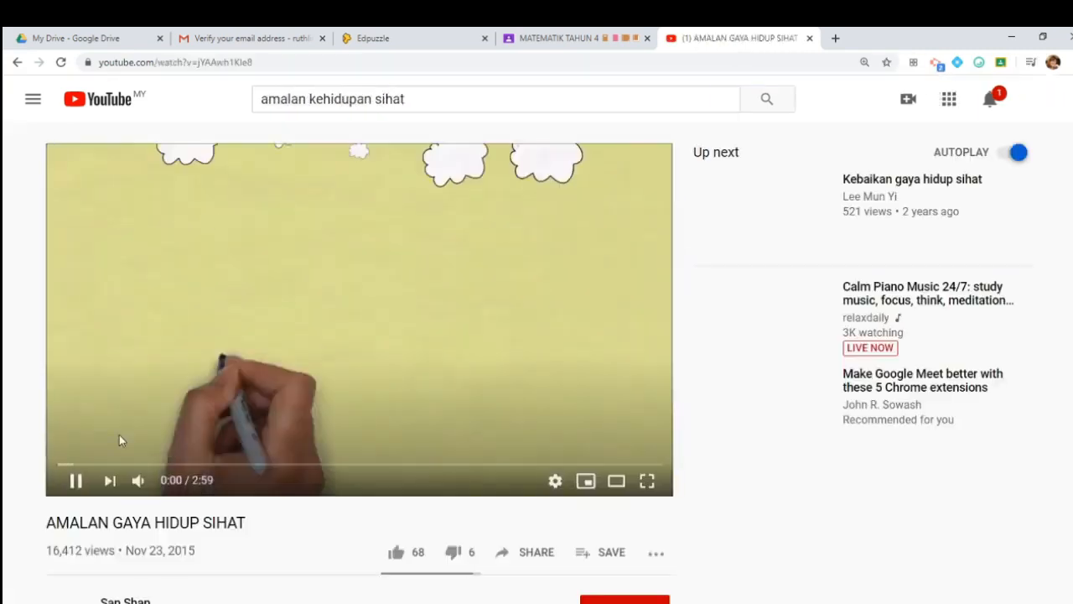
left_click(74, 479)
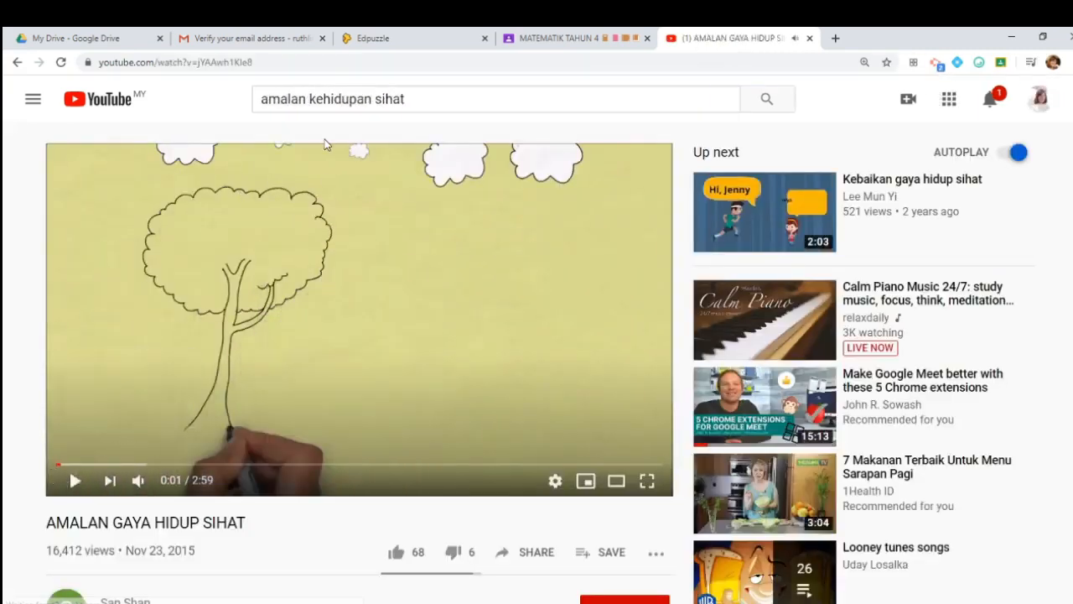
- Copy the web address of the AMALAN GAYA HIDUP SIHAT video and return to Edpuzzle's YouTube video search page
left_click(294, 62)
right_click(164, 64)
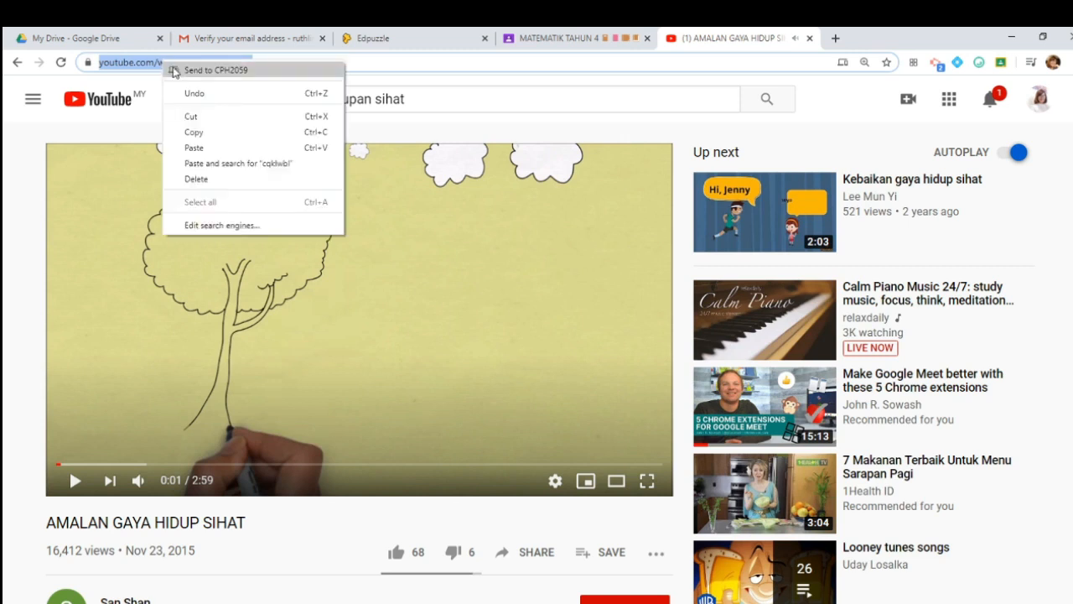
left_click(193, 133)
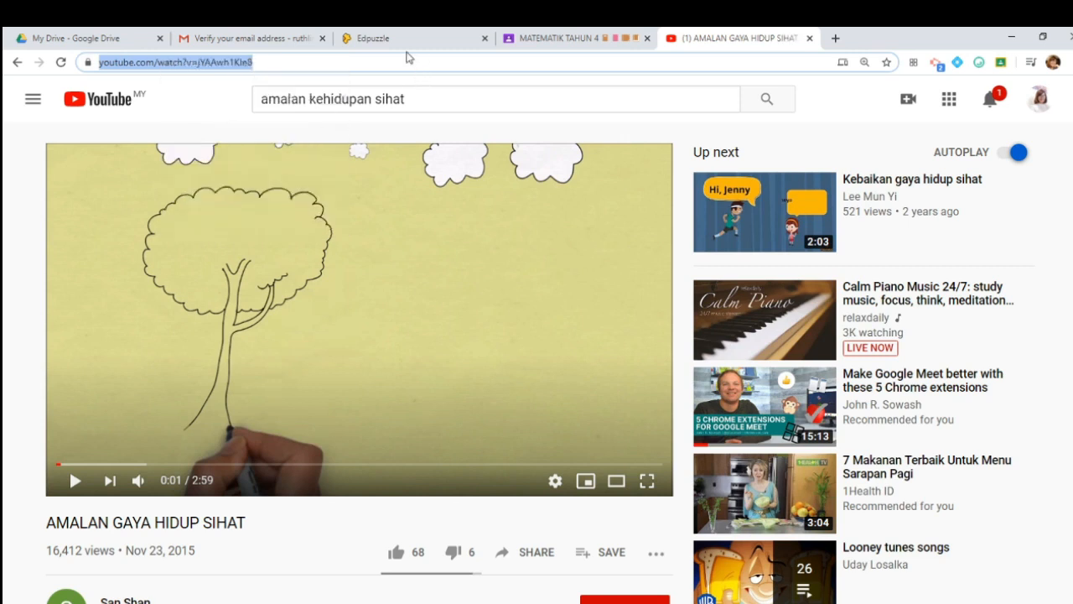
left_click(396, 39)
scroll(463, 217, "up", 3)
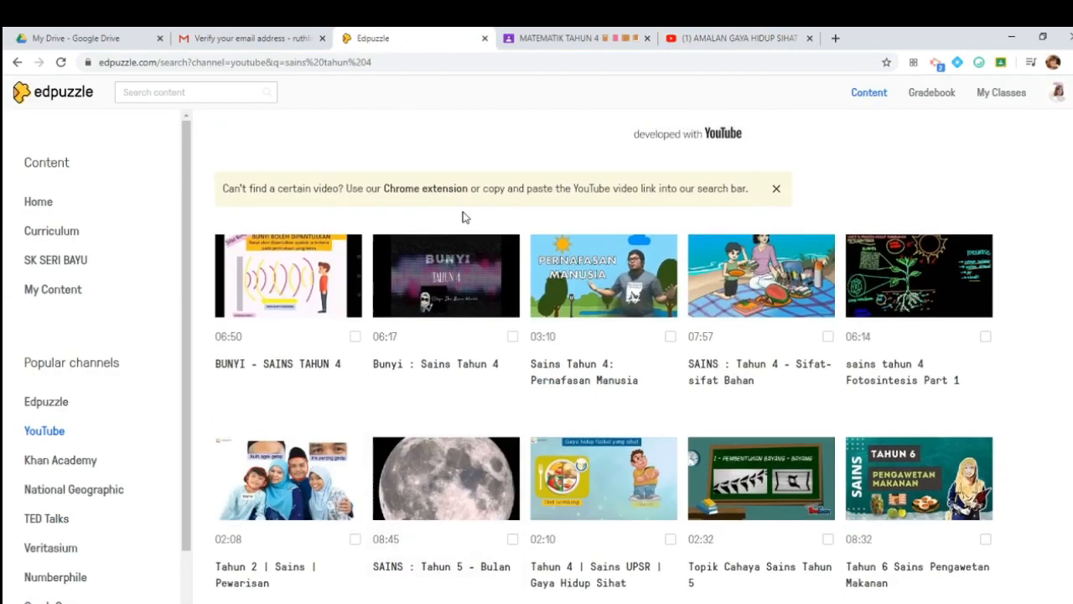
- Replace the YouTube search term with the copied link of AMALAN GAYA HIDUP SIHAT and open that video in the video editor
scroll(466, 216, "up", 1)
left_click_drag(446, 165, 330, 169)
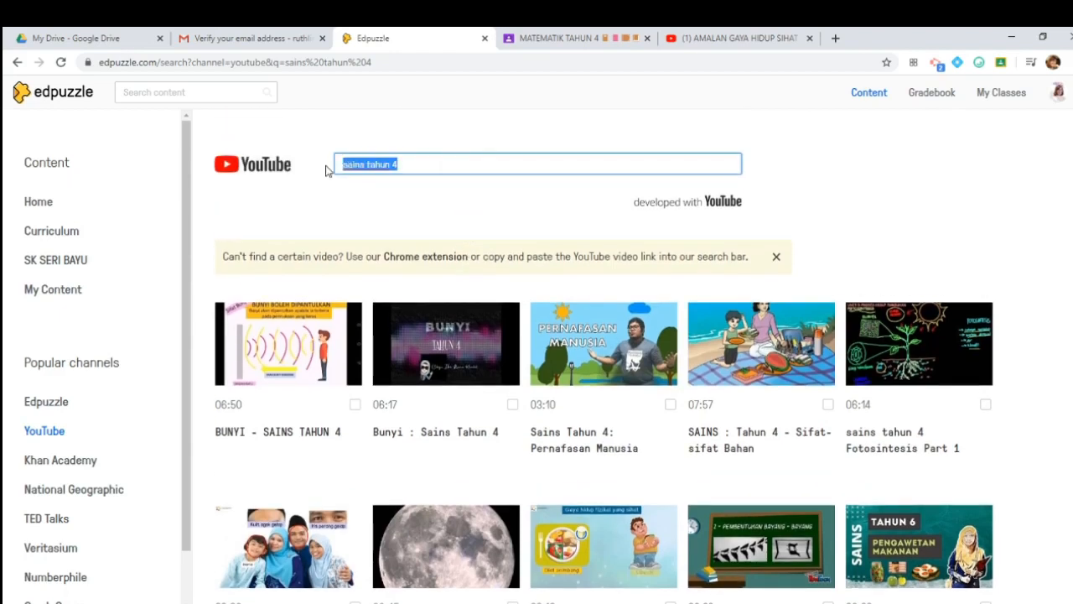
right_click(377, 168)
left_click(411, 206)
key("Return")
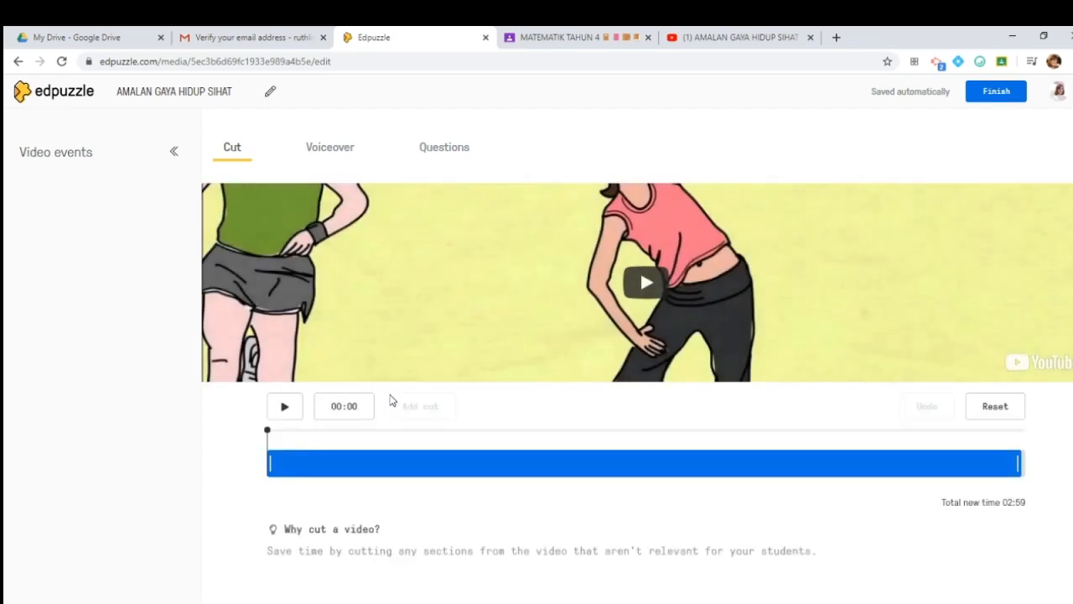
- Return to the "sains tahun 4" results, preview the video BUNYI - SAINS TAHUN 4 briefly and open it for editing
left_click(16, 63)
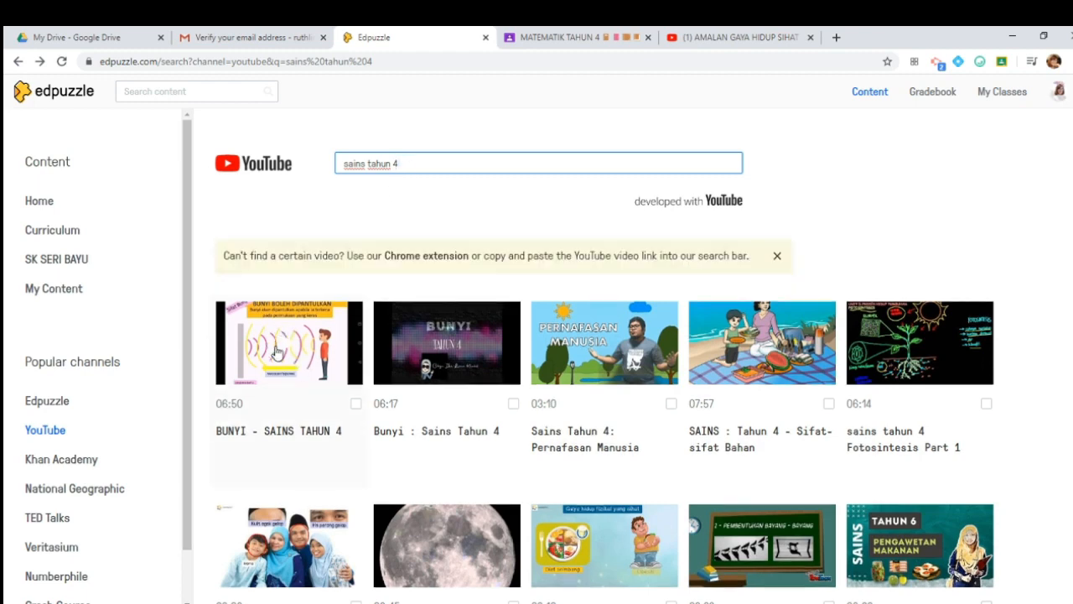
left_click(276, 351)
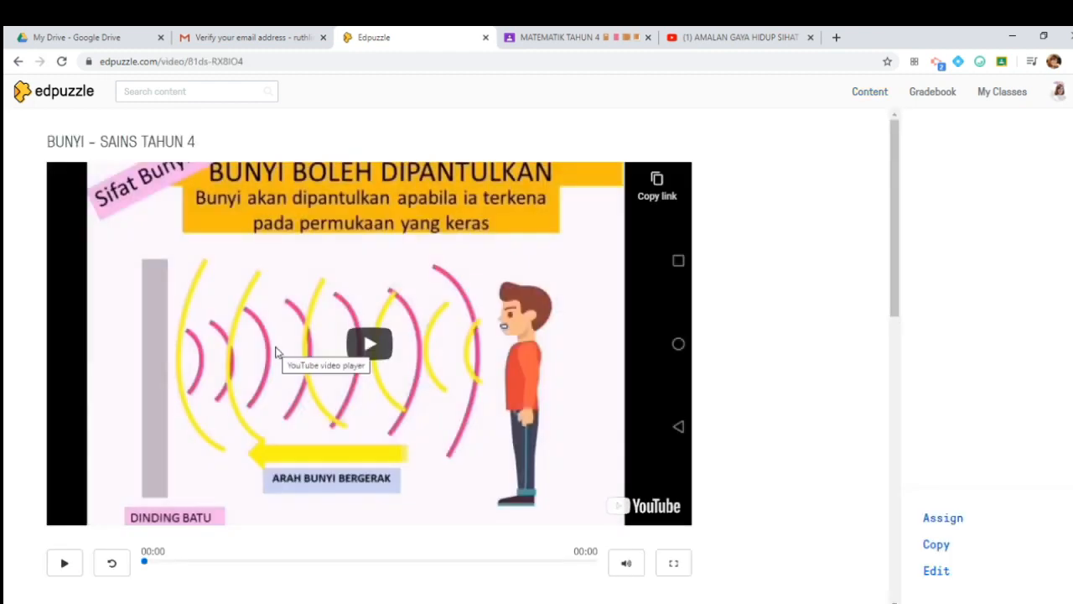
left_click(362, 344)
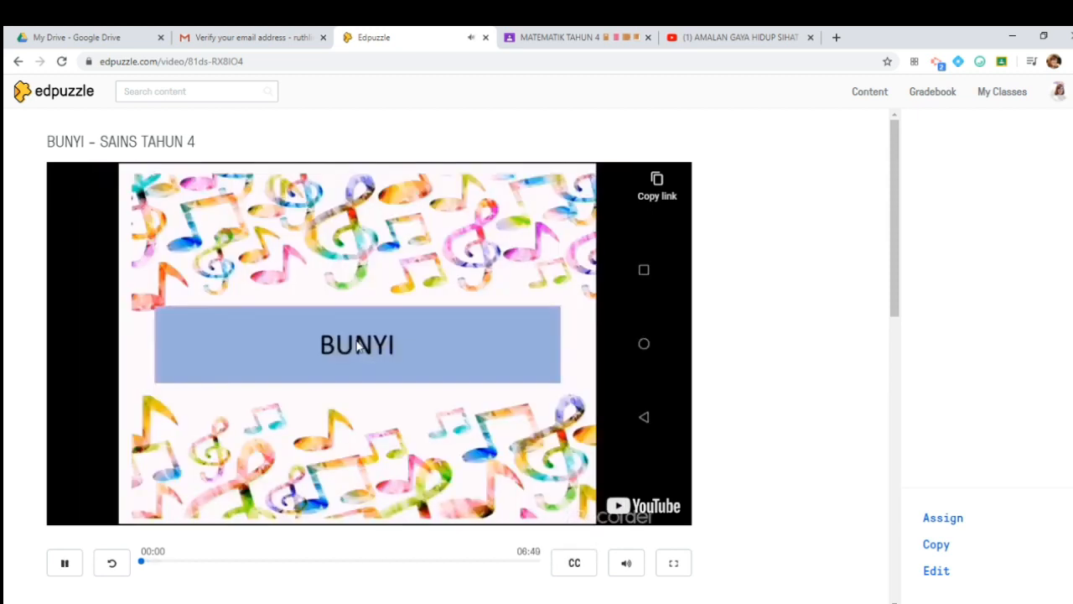
left_click(67, 568)
left_click(934, 571)
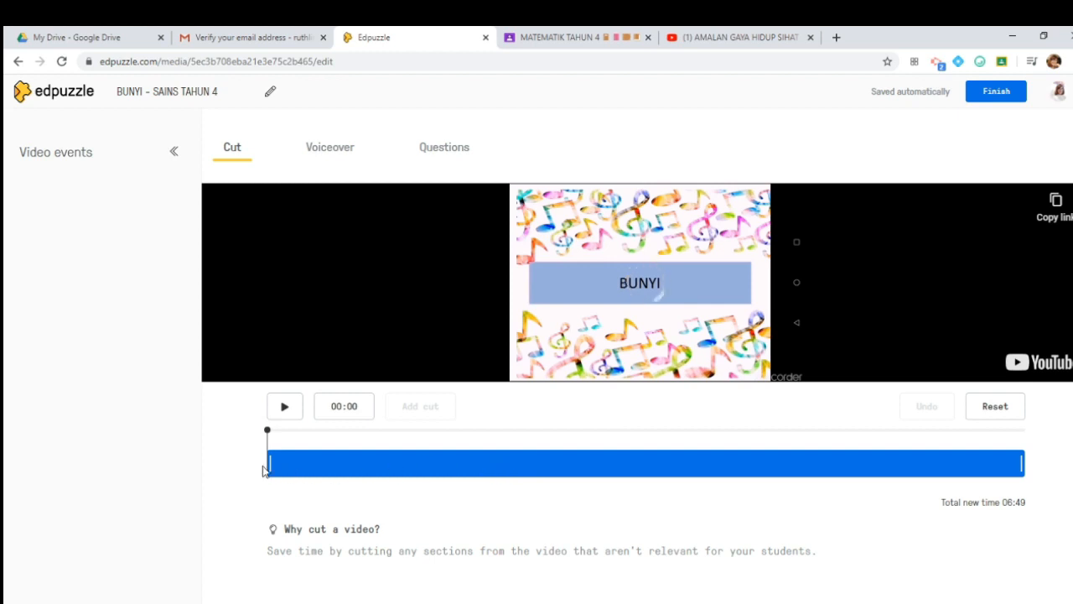
- Trim the BUNYI - SAINS TAHUN 4 video to start at about 00:37 and end at about 06:15
left_click_drag(271, 462, 313, 462)
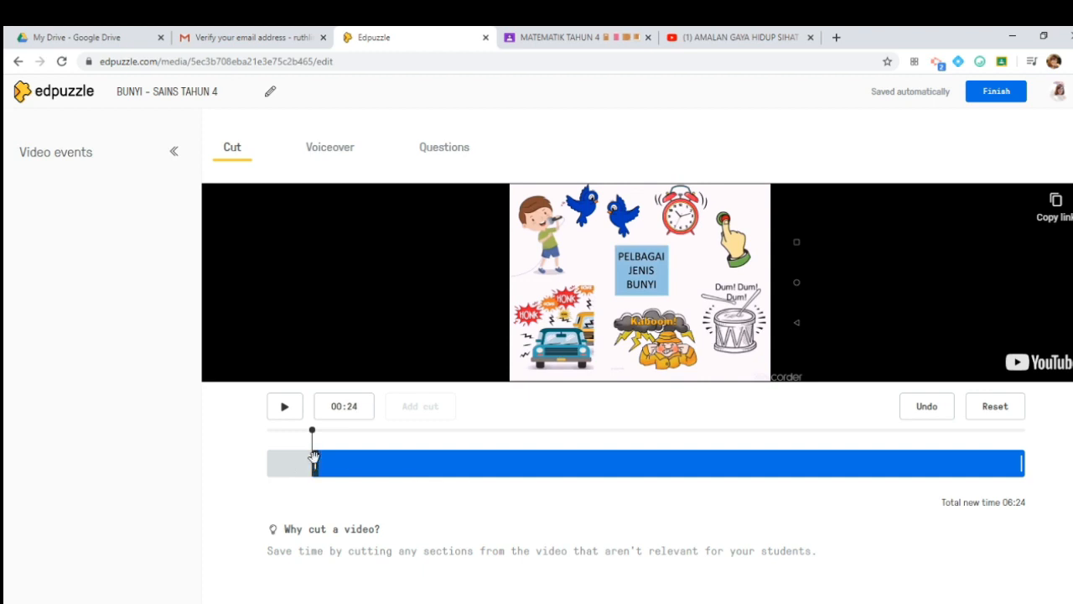
left_click_drag(314, 457, 335, 460)
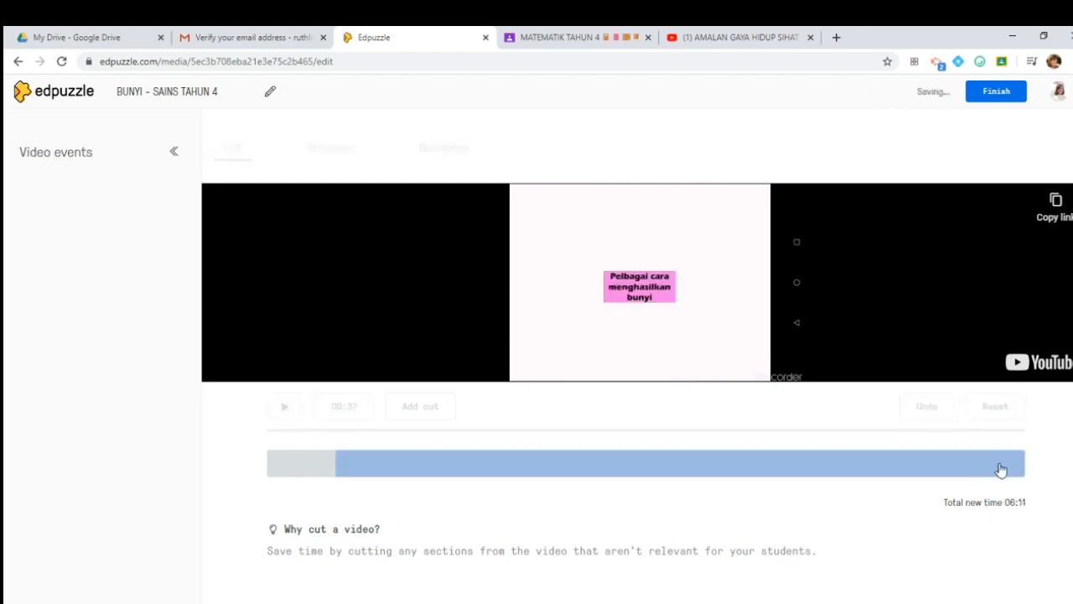
left_click_drag(1018, 463, 963, 465)
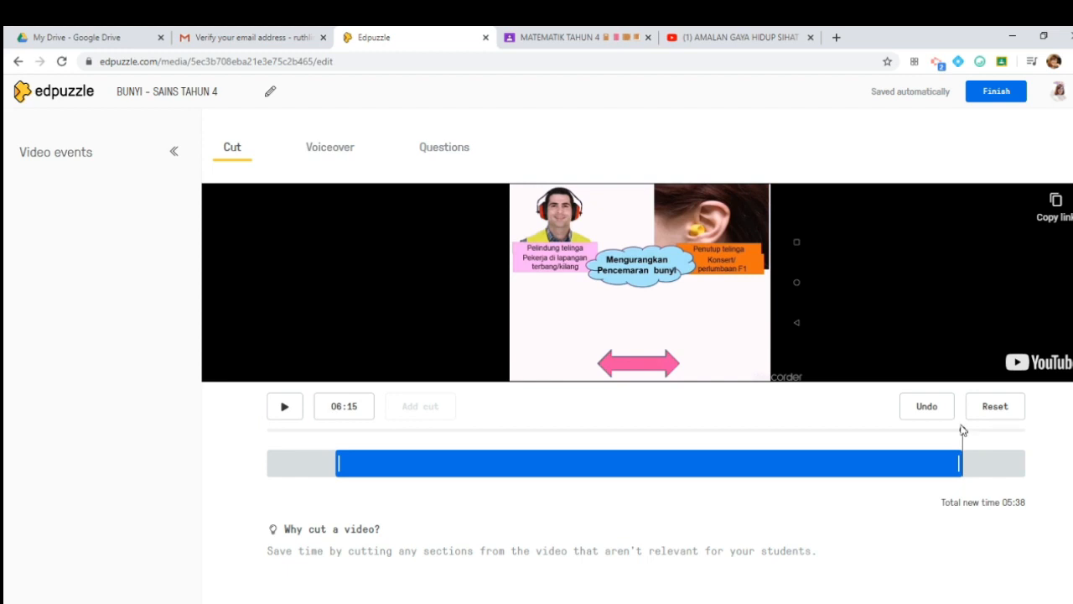
- Add a cut at 03:08, widen the removed section to about 02:54–03:36, and play the video across the gap
left_click_drag(963, 432, 619, 458)
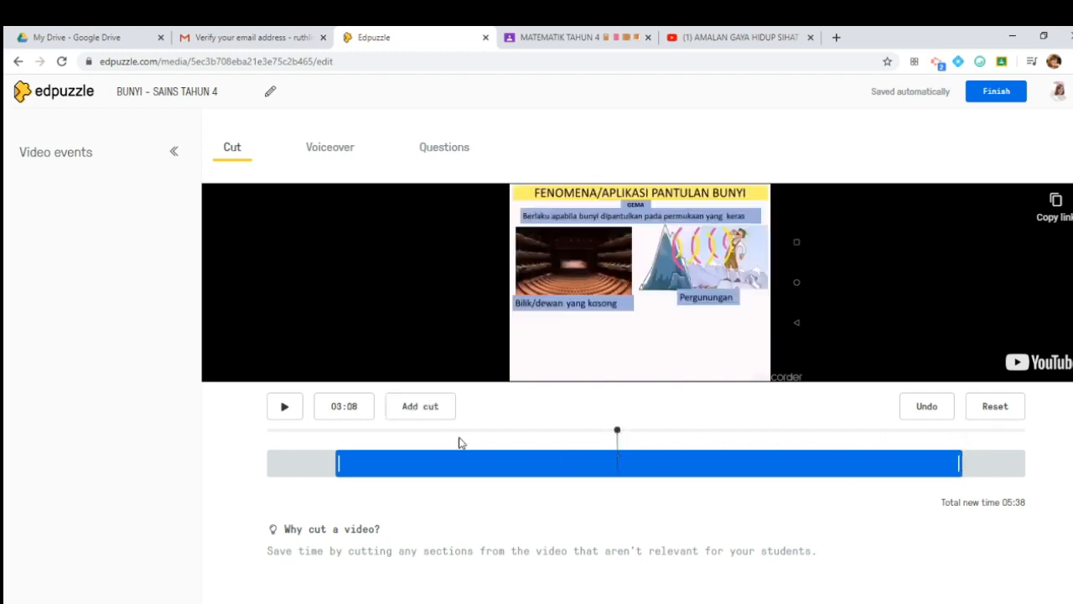
left_click(434, 412)
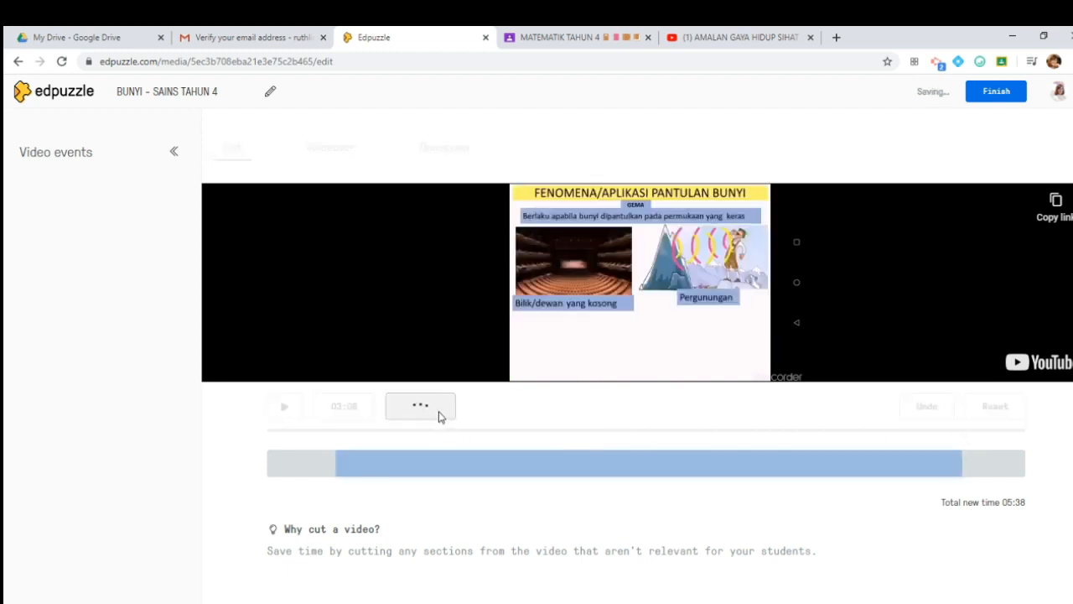
mouse_move(621, 464)
left_mouse_down()
mouse_move(666, 462)
mouse_move(590, 471)
left_mouse_up()
left_click_drag(589, 431, 571, 439)
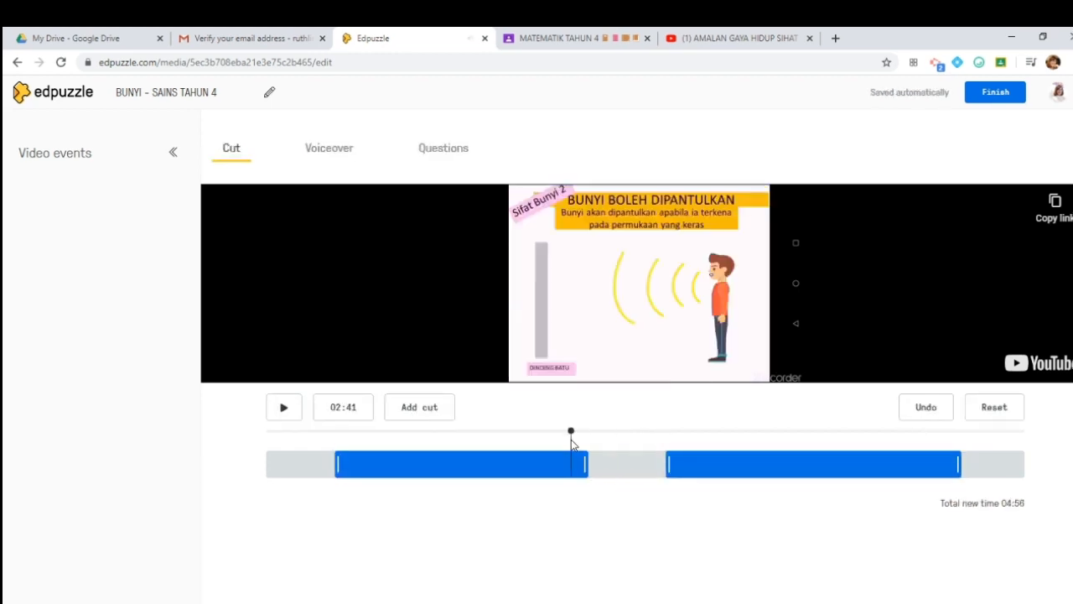
left_click(285, 416)
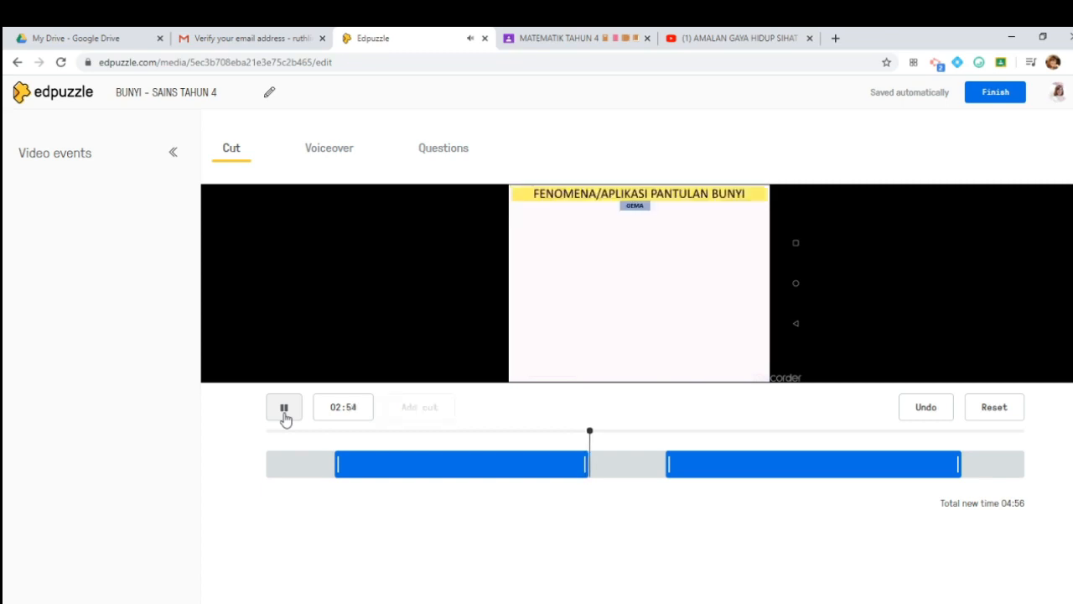
left_click(284, 411)
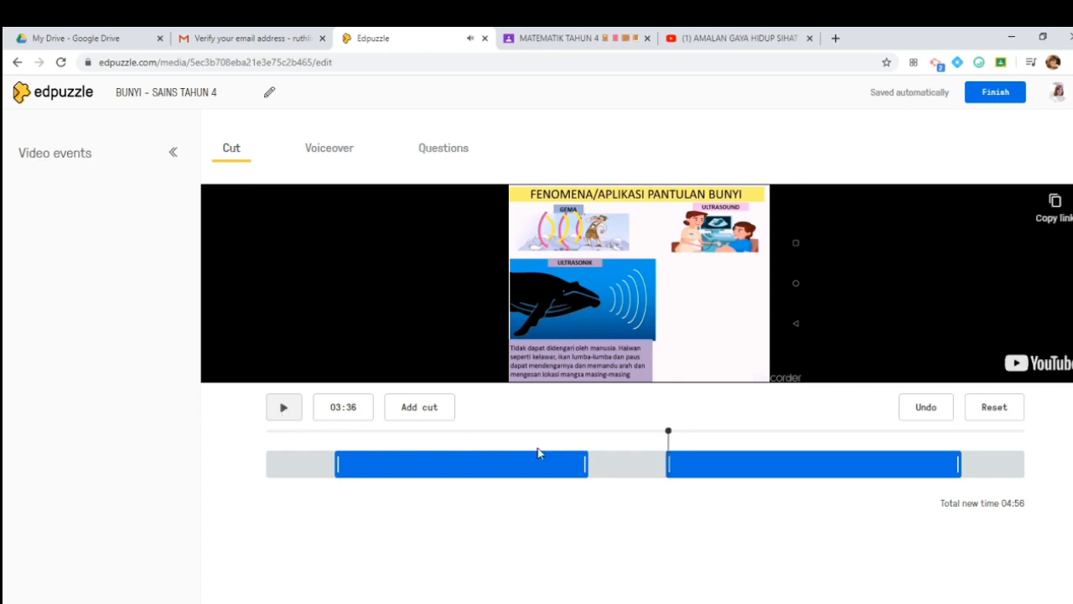
- Undo the middle cut and the earlier trims, and trim only the video's end to about 05:57
left_click(929, 413)
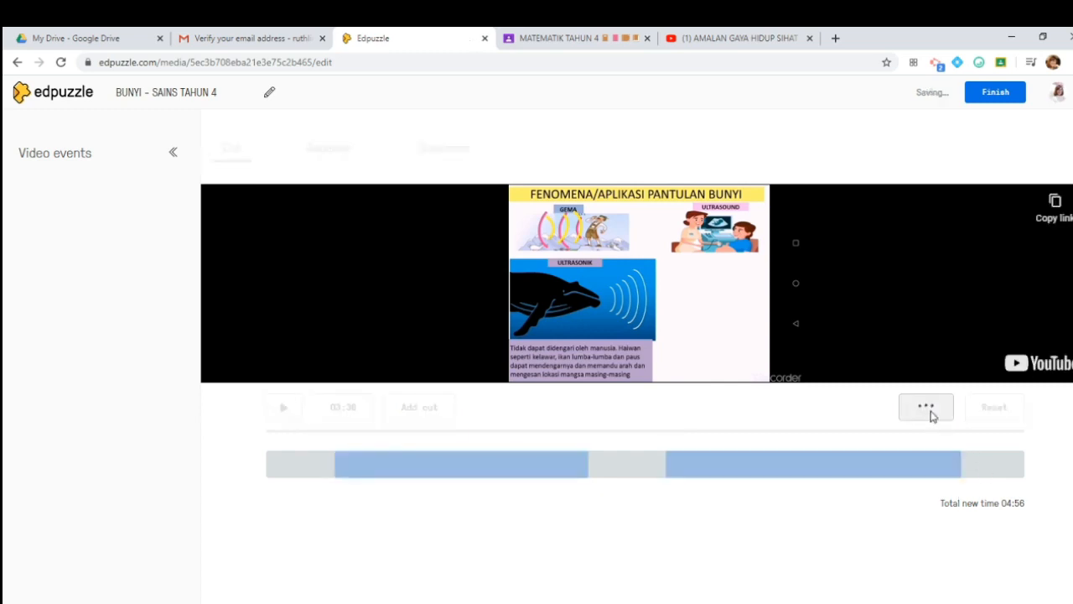
left_click(929, 412)
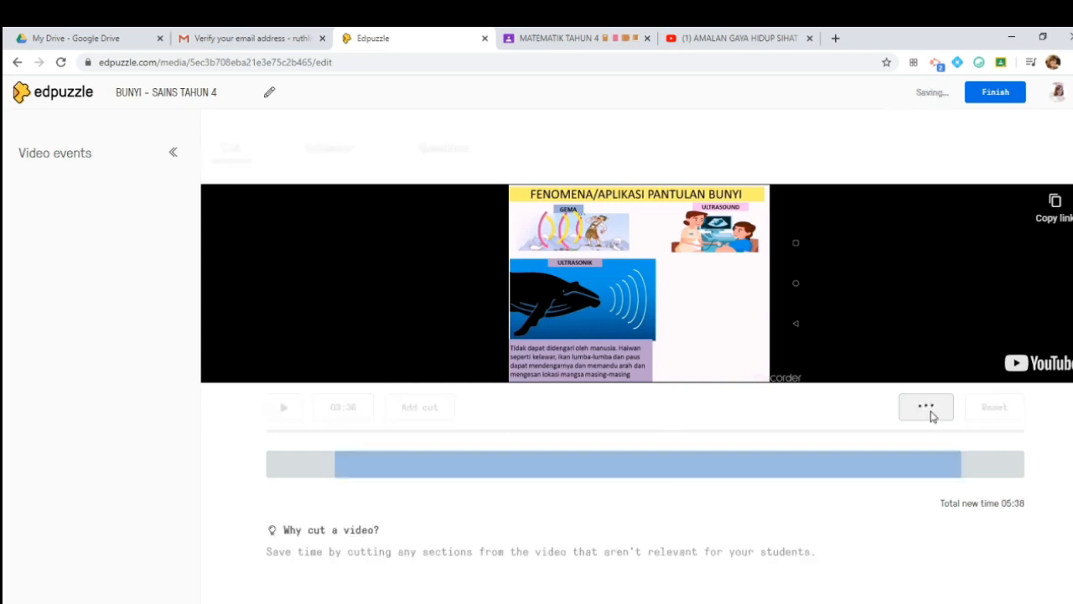
left_click(925, 411)
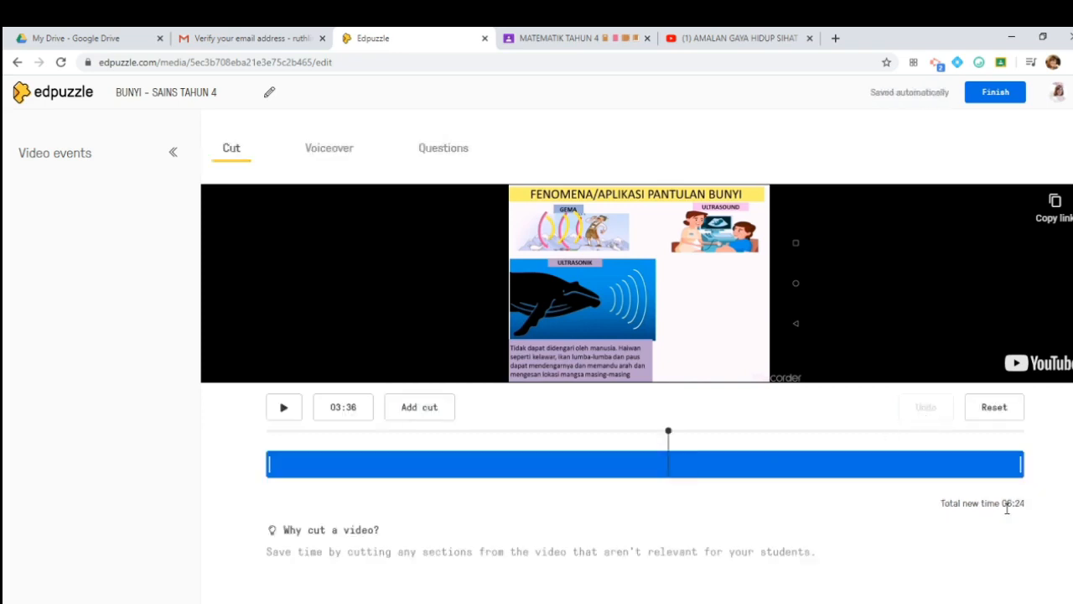
left_click_drag(1021, 465, 928, 469)
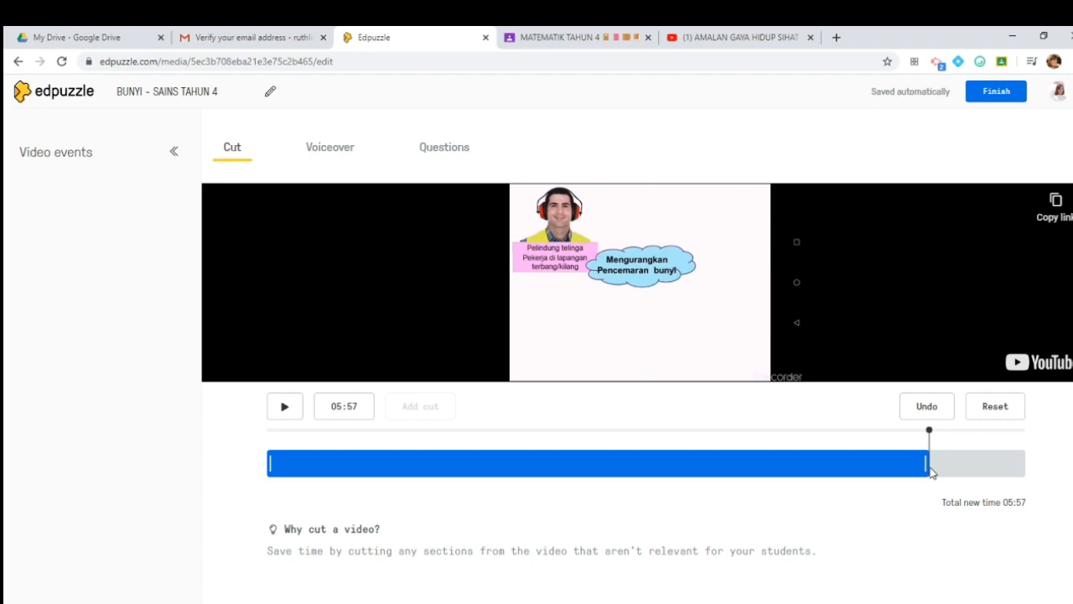
- Record a voiceover of about 9 seconds starting at 00:53 in the video, and delete that recording
left_click(324, 151)
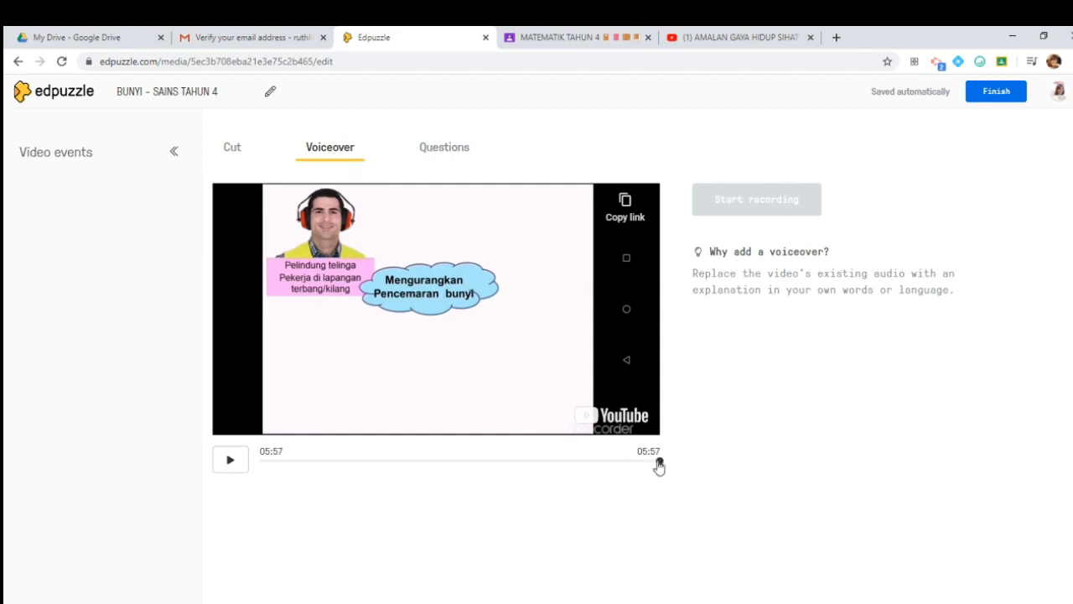
left_click_drag(659, 461, 318, 490)
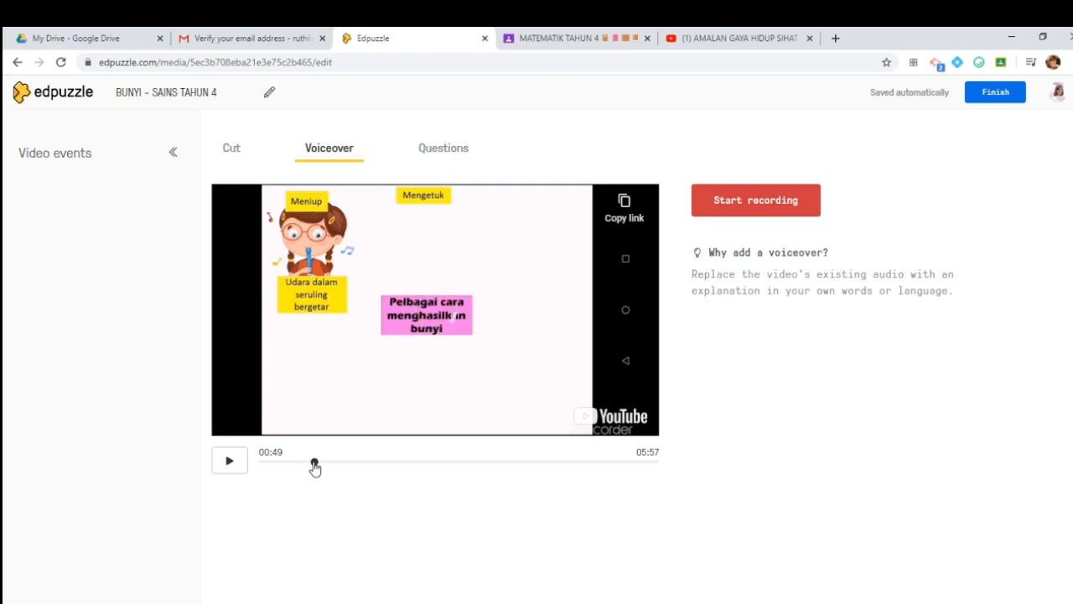
left_click_drag(314, 468, 319, 468)
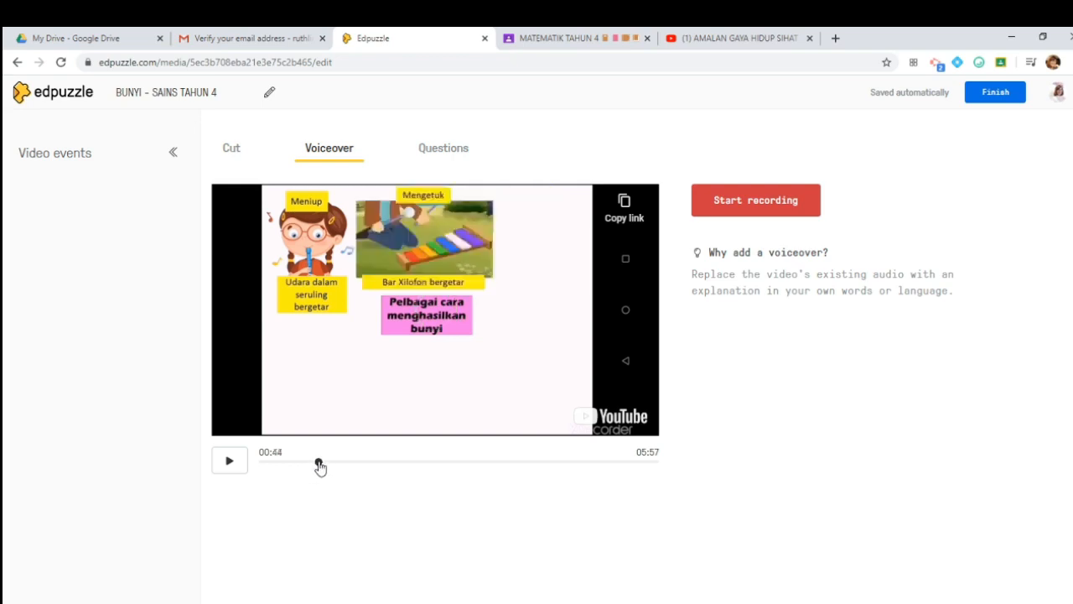
left_click(747, 205)
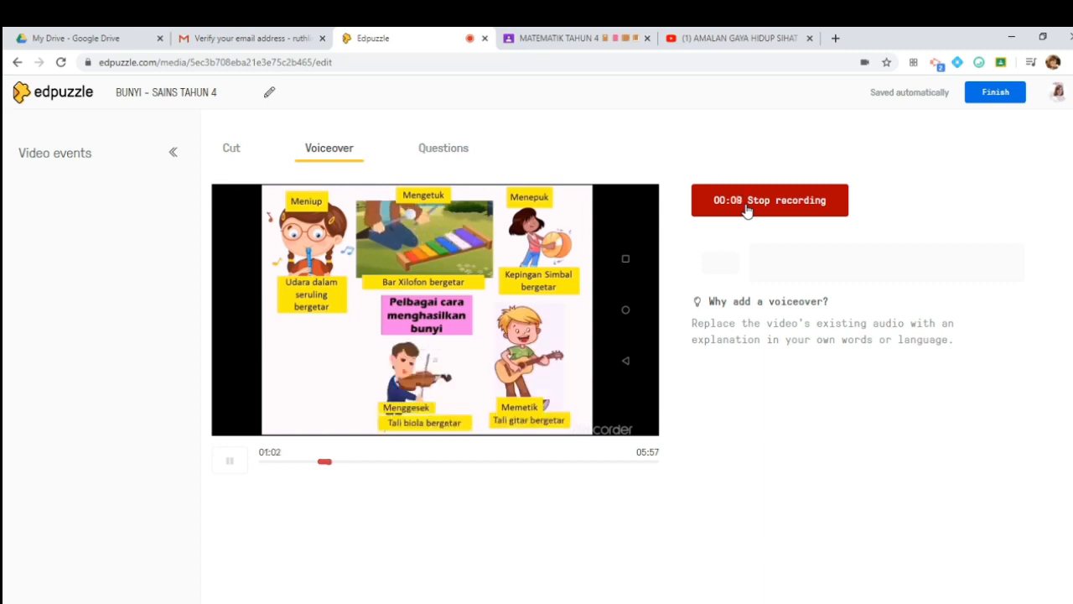
left_click(747, 209)
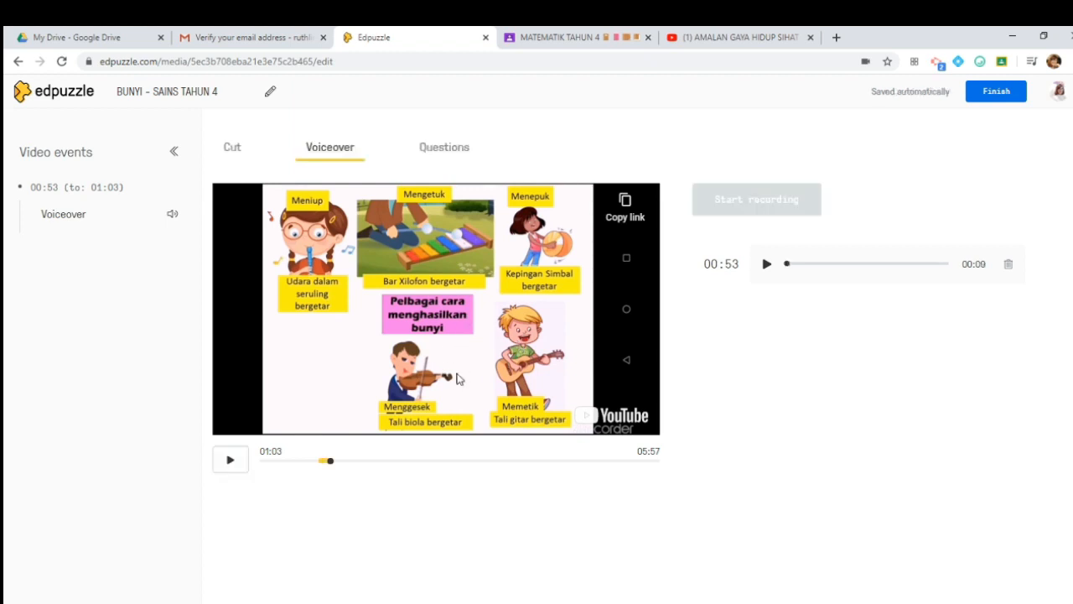
left_click(1009, 266)
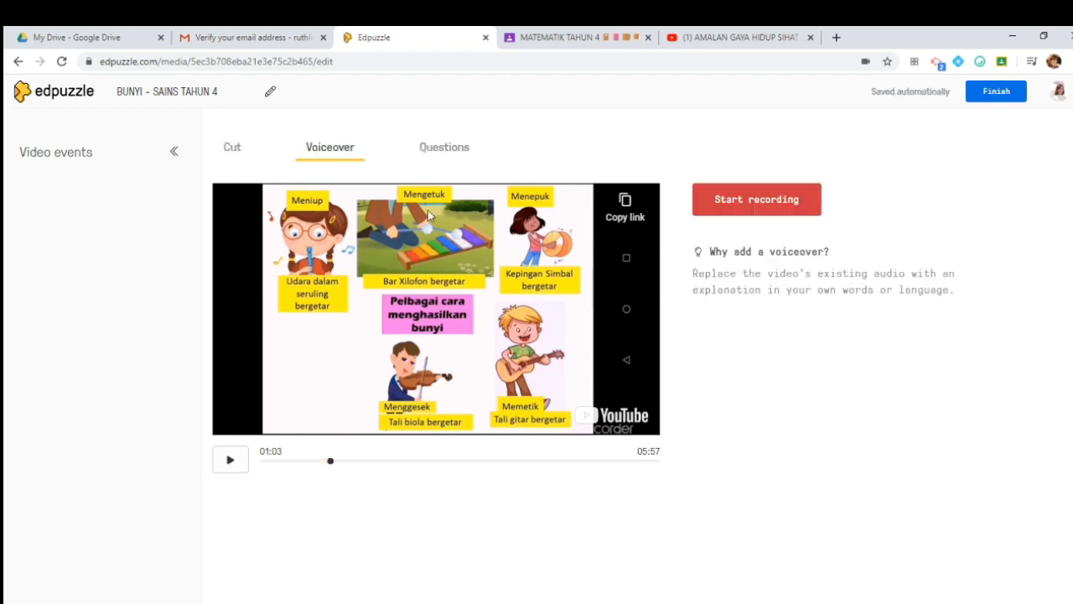
- Switch to question editing, play a short part of the video's beginning, and set the playback position to 01:13
left_click(445, 151)
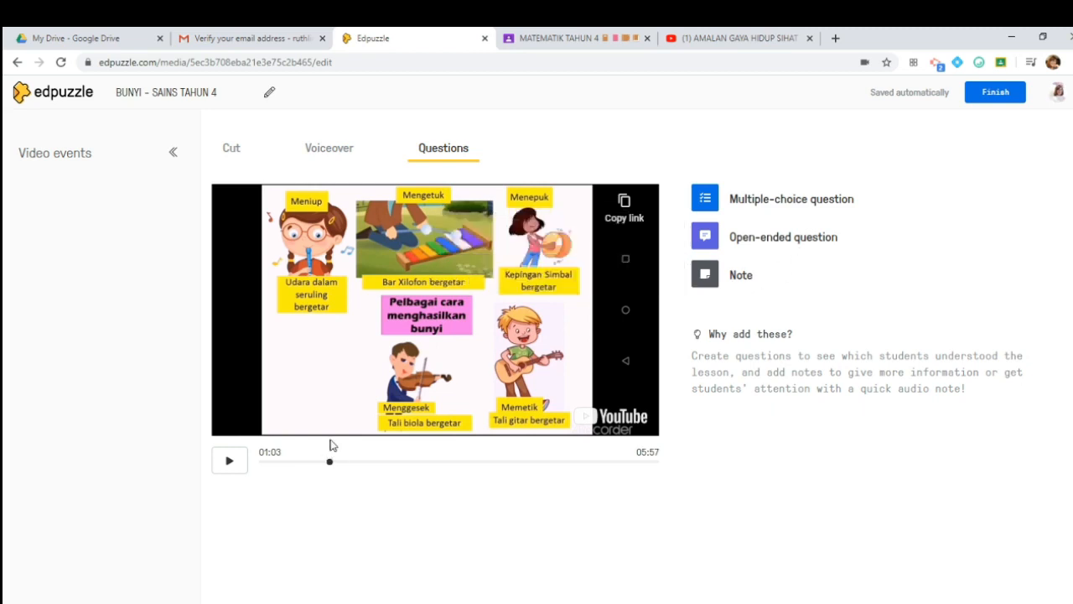
left_click_drag(329, 463, 266, 462)
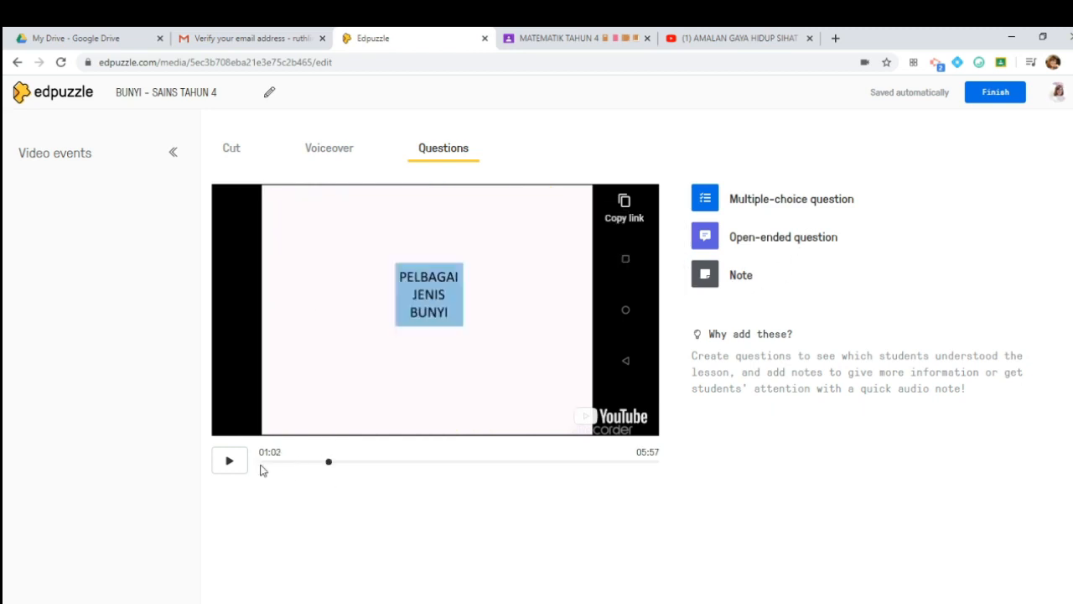
left_click(230, 461)
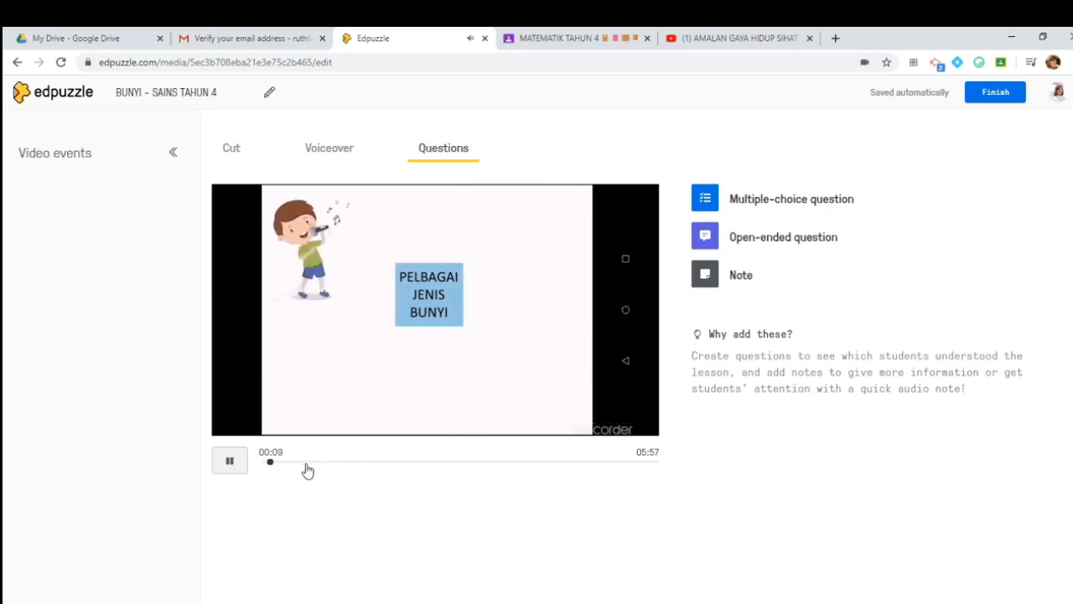
left_click(227, 463)
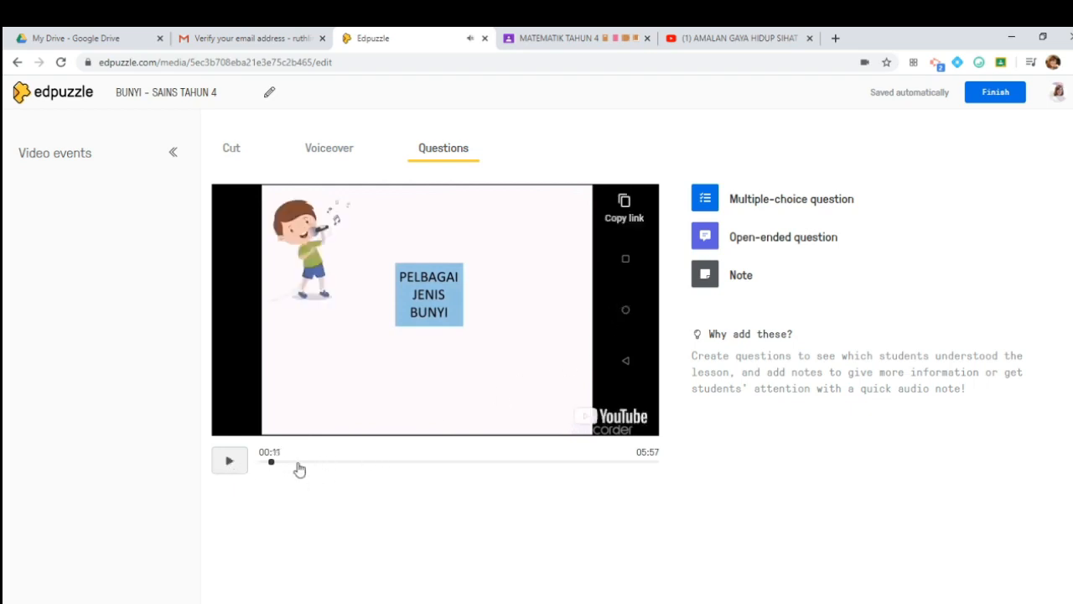
left_click_drag(300, 468, 341, 466)
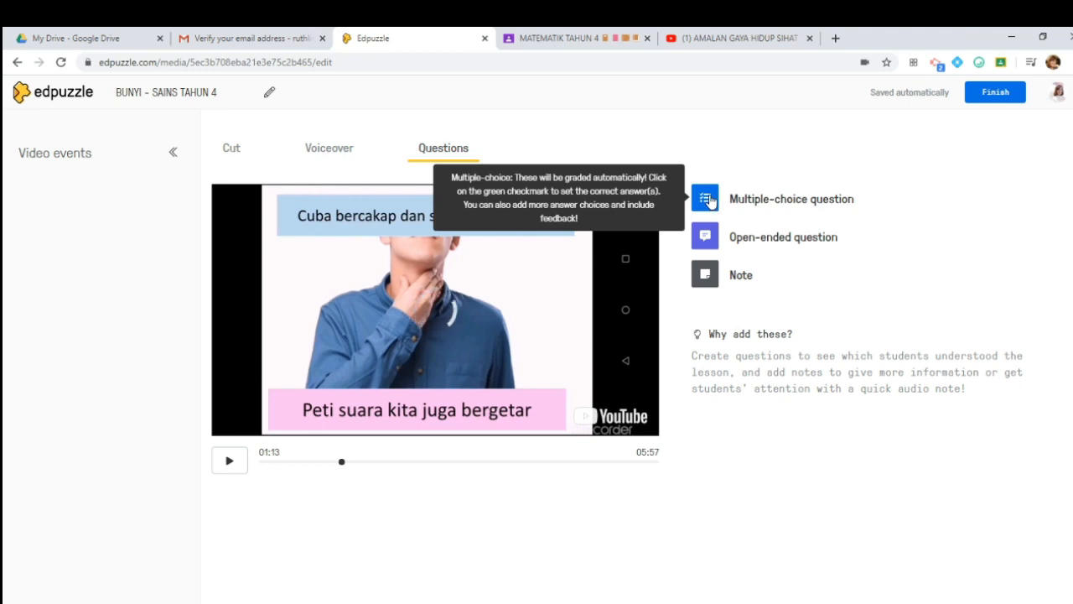
- Add a multiple-choice question at 01:13 with the text "Di bawah ada cara untuk menghasilkan bunyi kecuali"
left_click(712, 203)
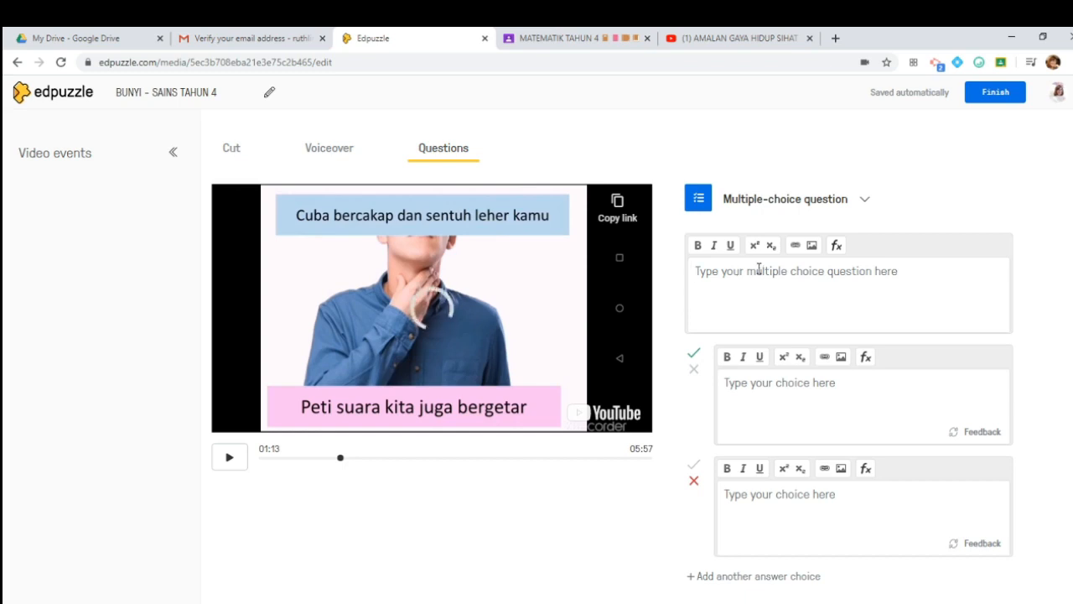
left_click(759, 268)
type("Di bawah ada dera untuk menghasilkan bunyi kecuali")
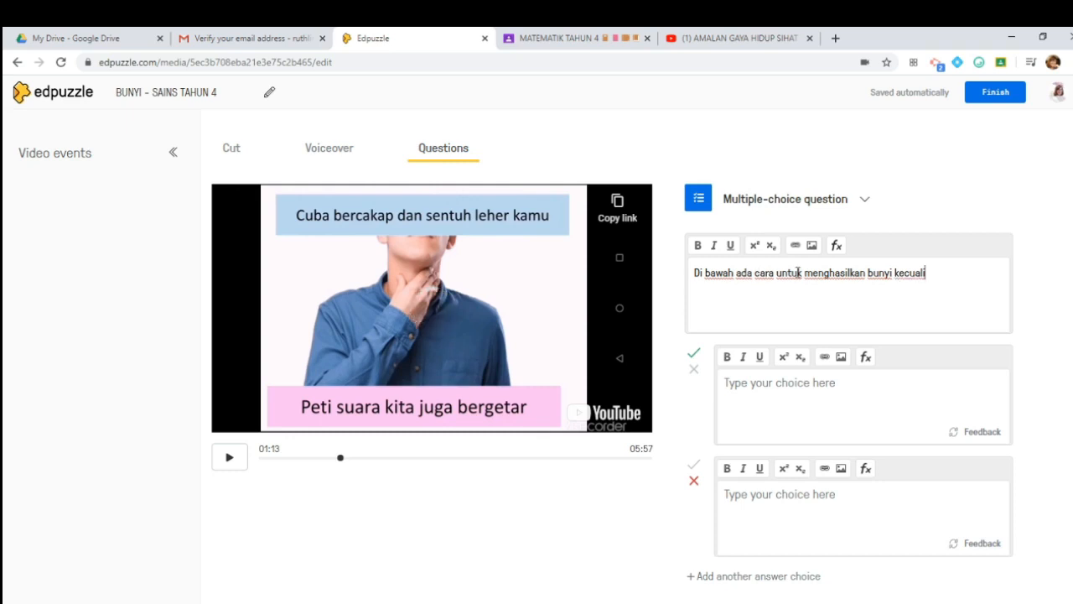
- Enter "Mengetuk" and "Menggesek" as the question's first two answer choices and add a third choice, "Melihat"
left_click(768, 388)
type("Mengetuk")
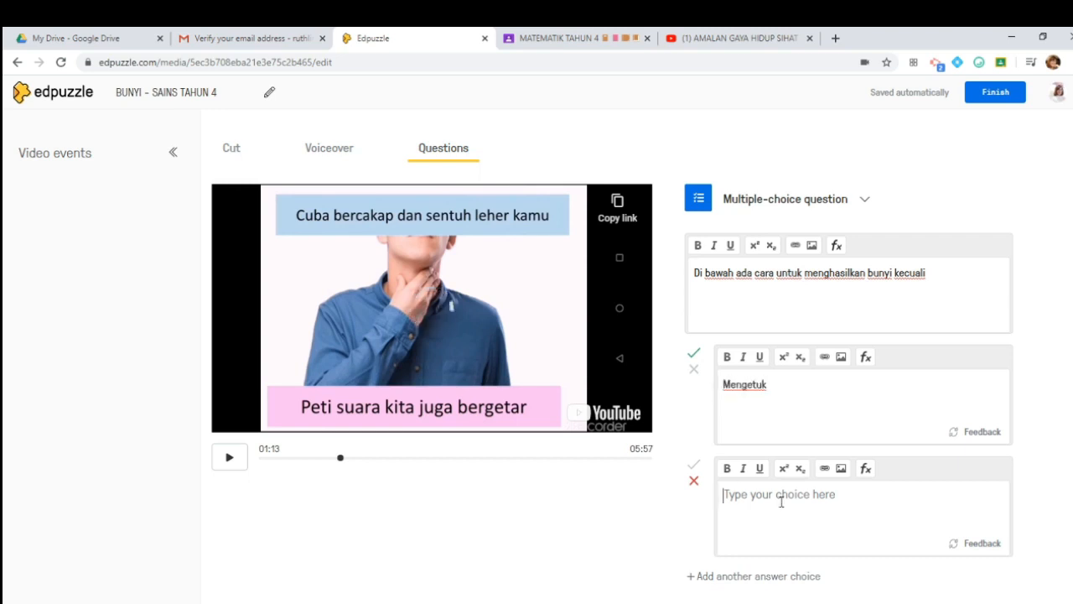
left_click(798, 496)
type("Menggesek")
scroll(800, 507, "down", 1)
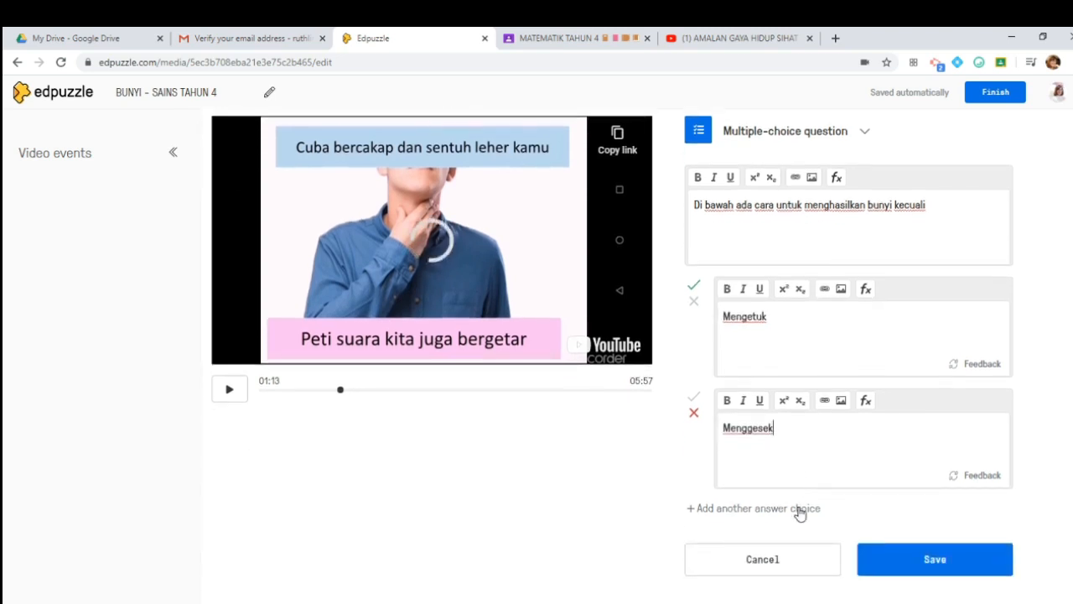
left_click(800, 512)
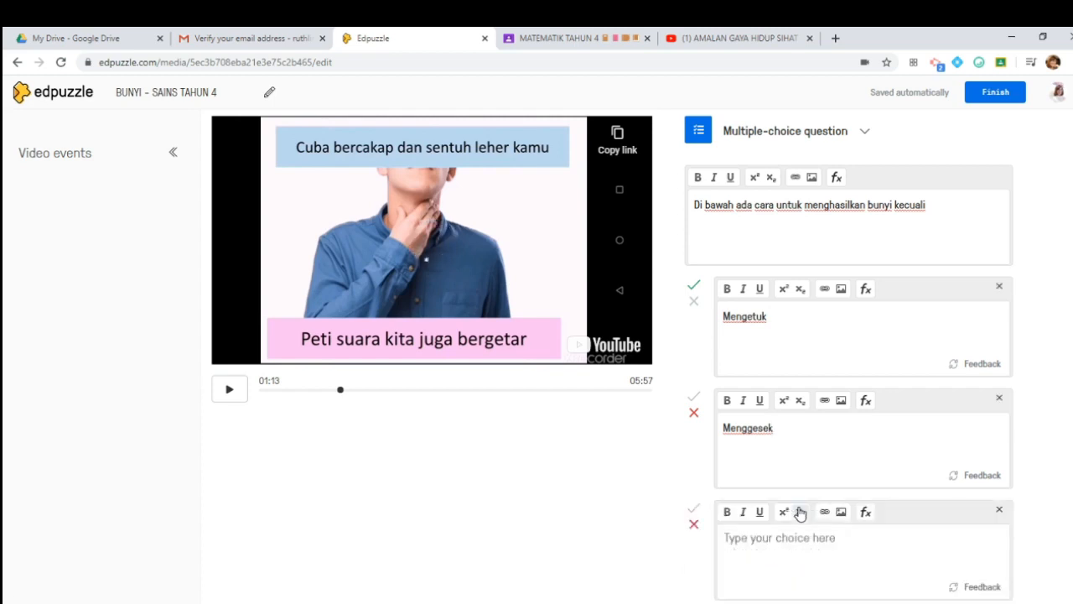
scroll(800, 513, "down", 2)
left_click(791, 407)
type("Melihat")
scroll(755, 394, "up", 2)
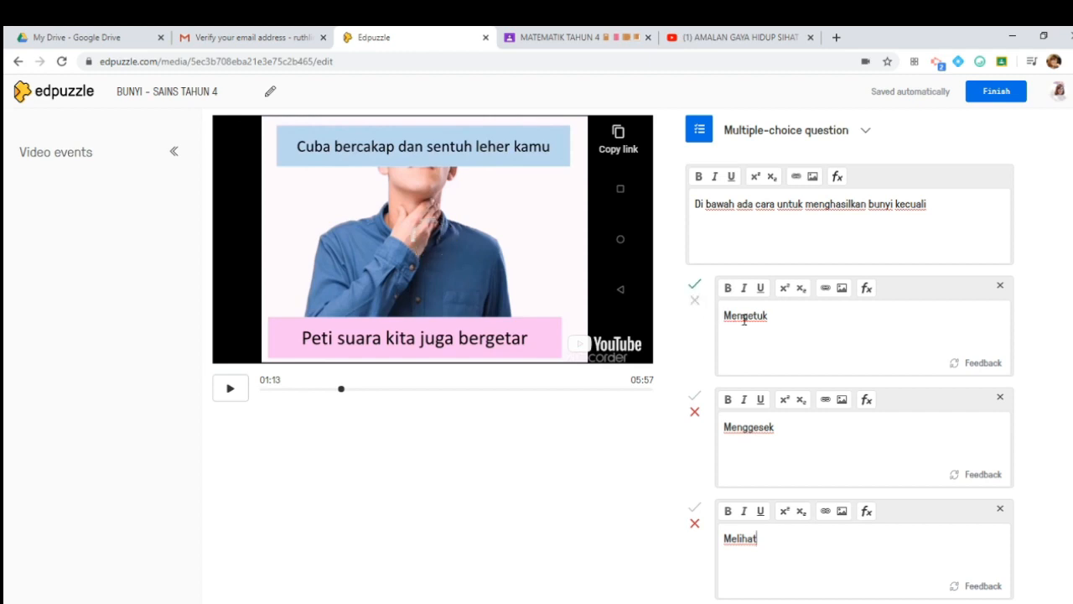
- Mark "Mengetuk" as incorrect and "Melihat" as the correct answer, and save the multiple-choice question
left_click(696, 303)
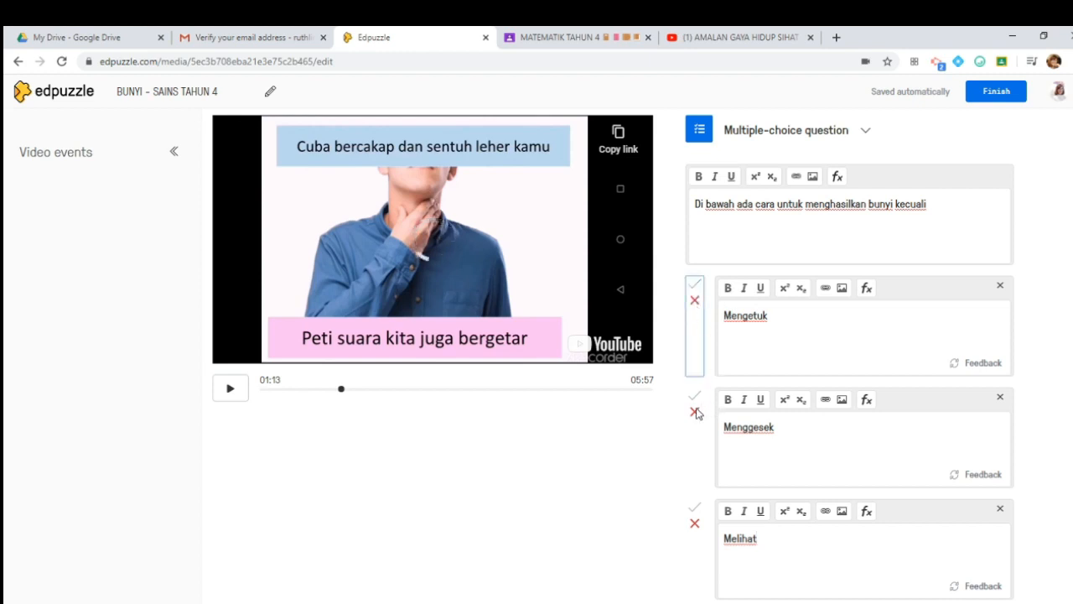
left_click(696, 509)
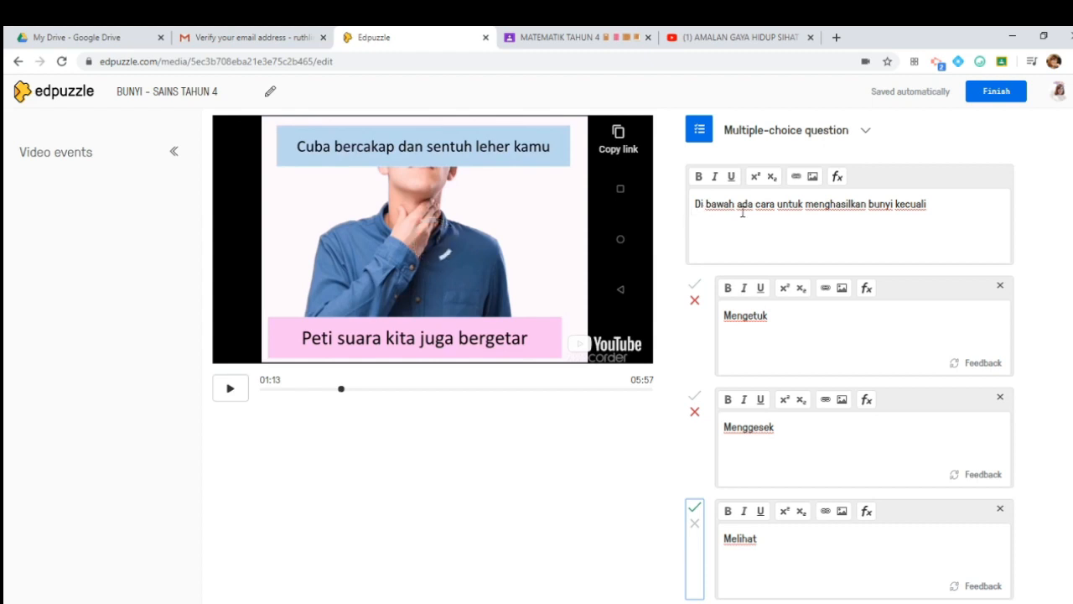
double_click(900, 204)
left_click(946, 227)
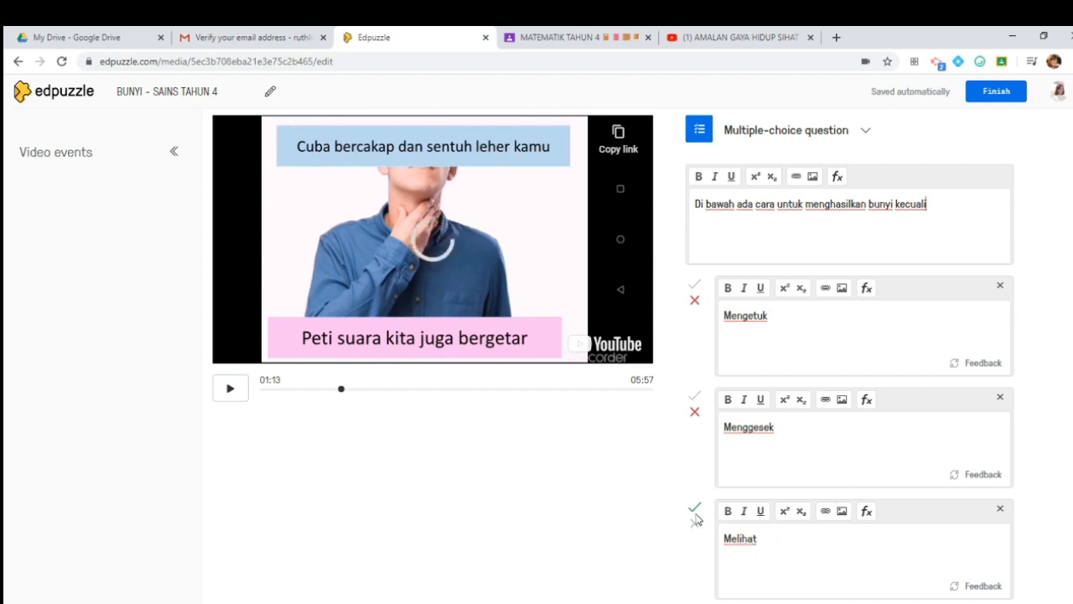
scroll(698, 510, "down", 2)
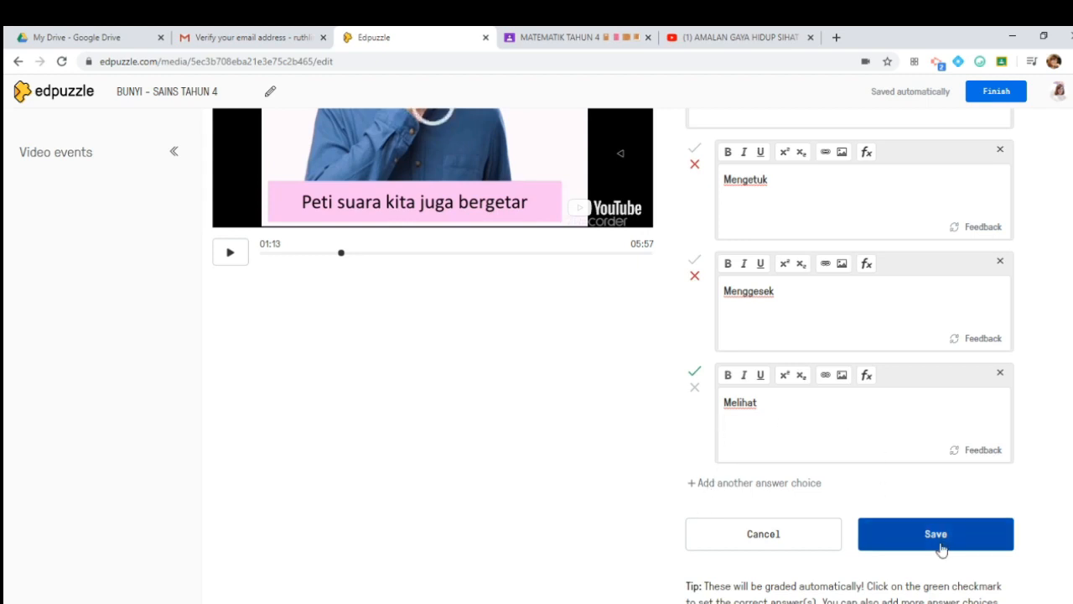
left_click(935, 534)
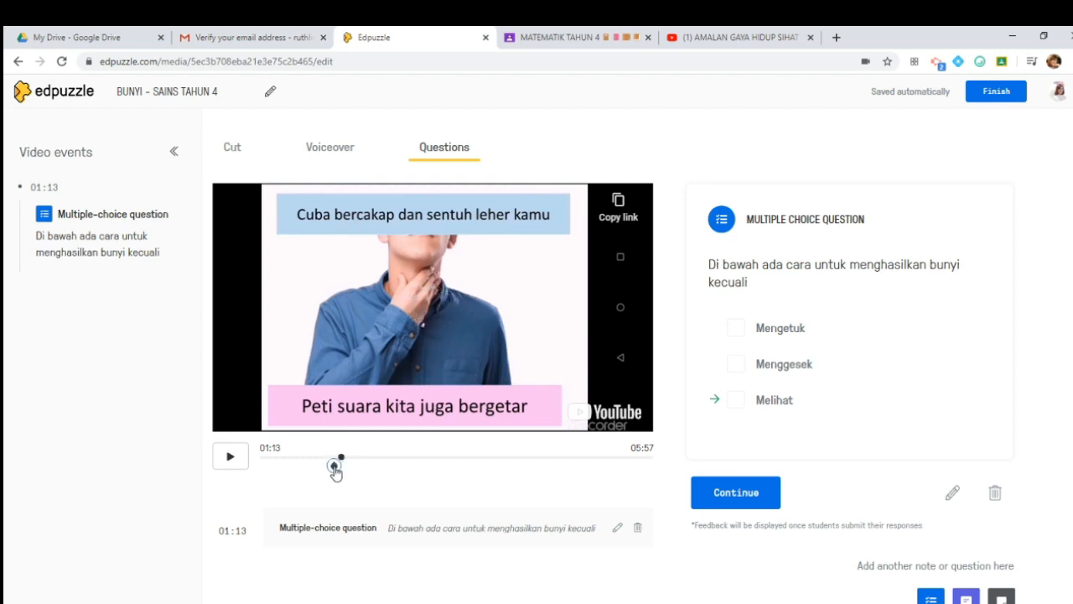
- Move the multiple-choice question to 01:05 in the video, continue past it, and pause playback
left_click_drag(338, 470, 320, 465)
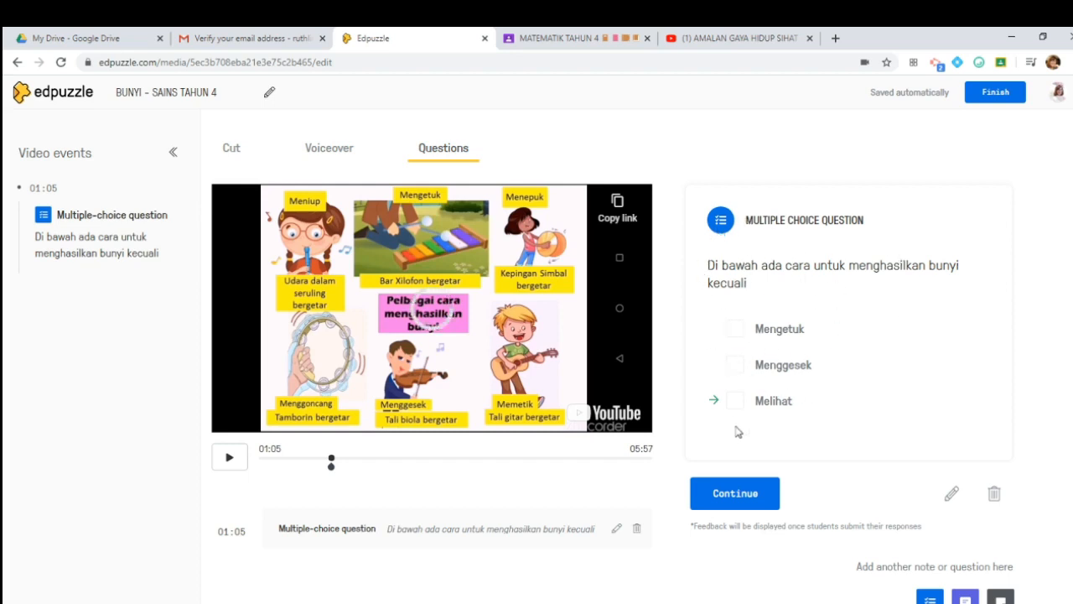
left_click(736, 494)
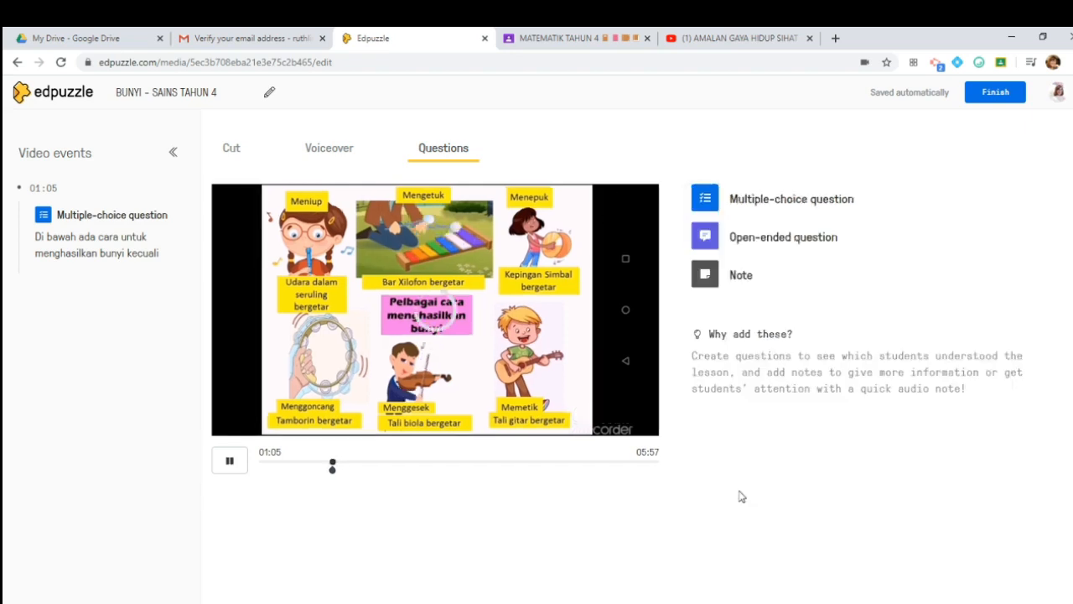
left_click(234, 466)
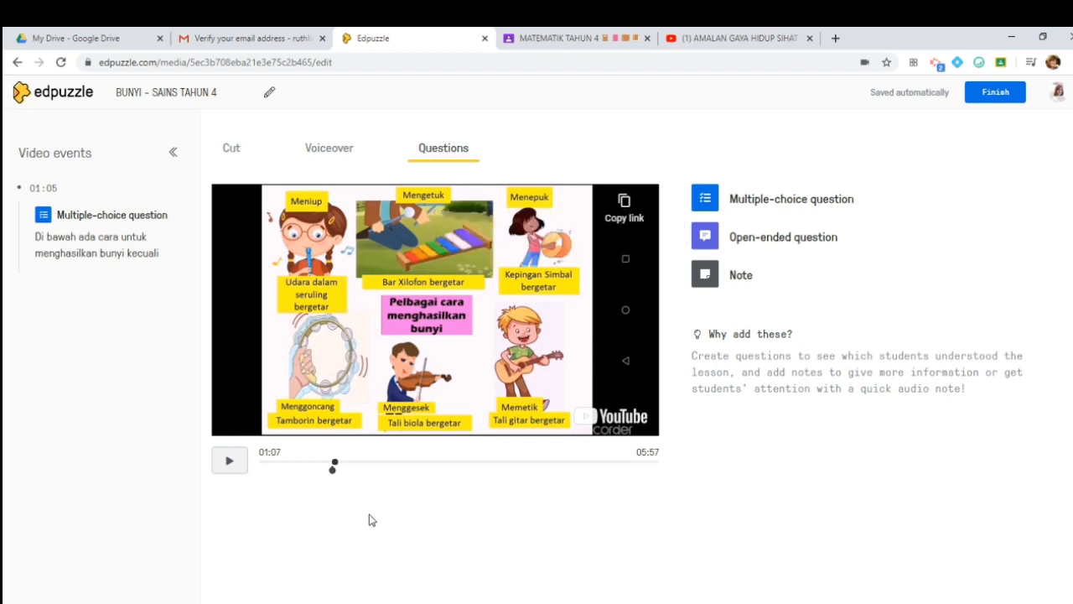
- Add and save an open-ended question at 02:36 with the text "Tuliskan 2 sift bunyi"
left_click(435, 463)
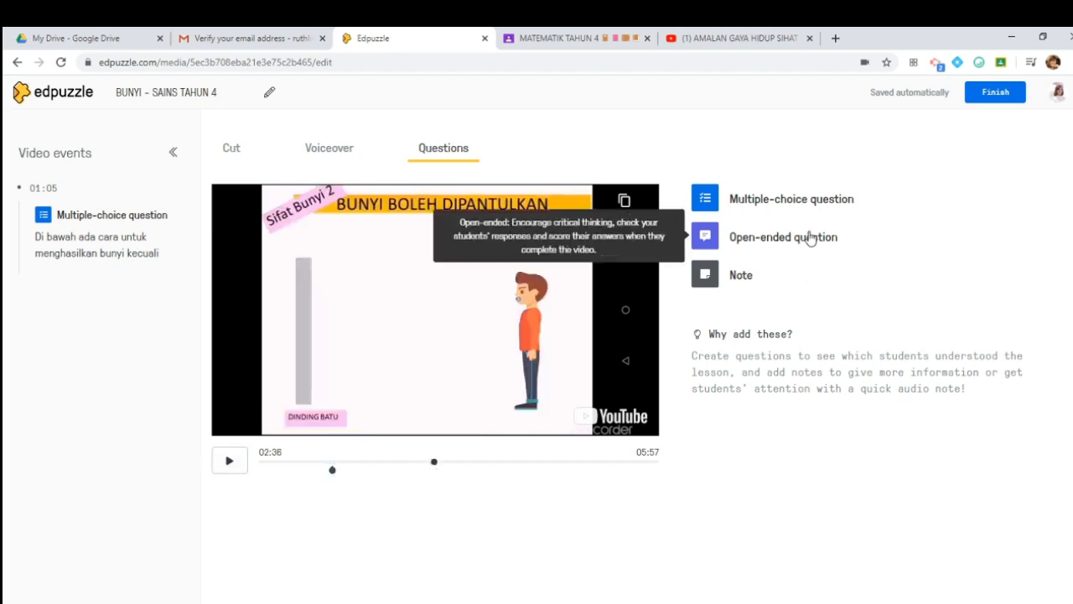
left_click(706, 238)
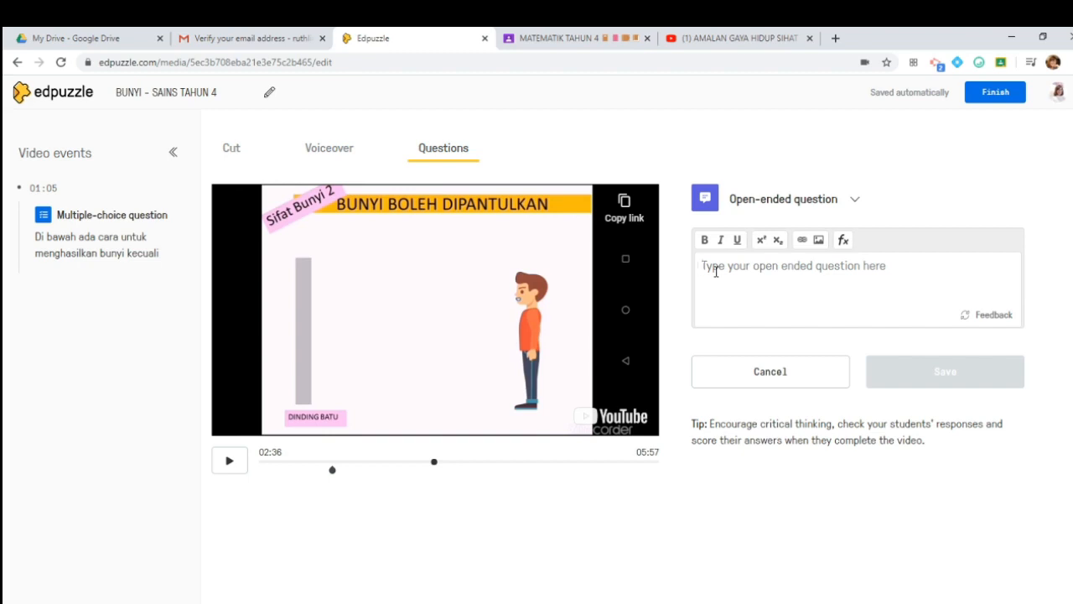
type("tuliskan 2 sift bunyi")
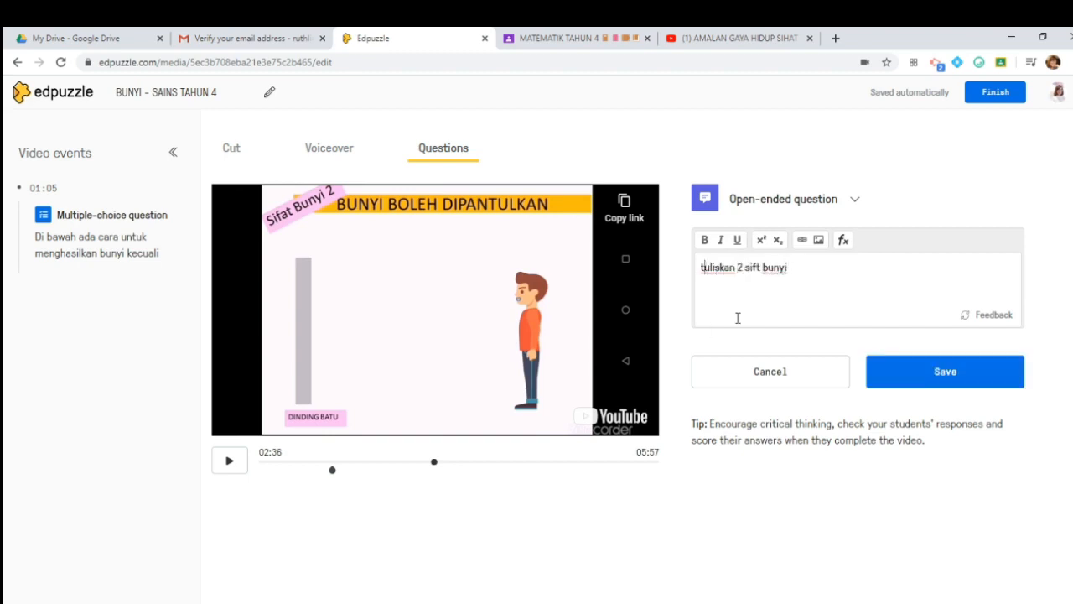
key("BackSpace")
type("T")
left_click(927, 373)
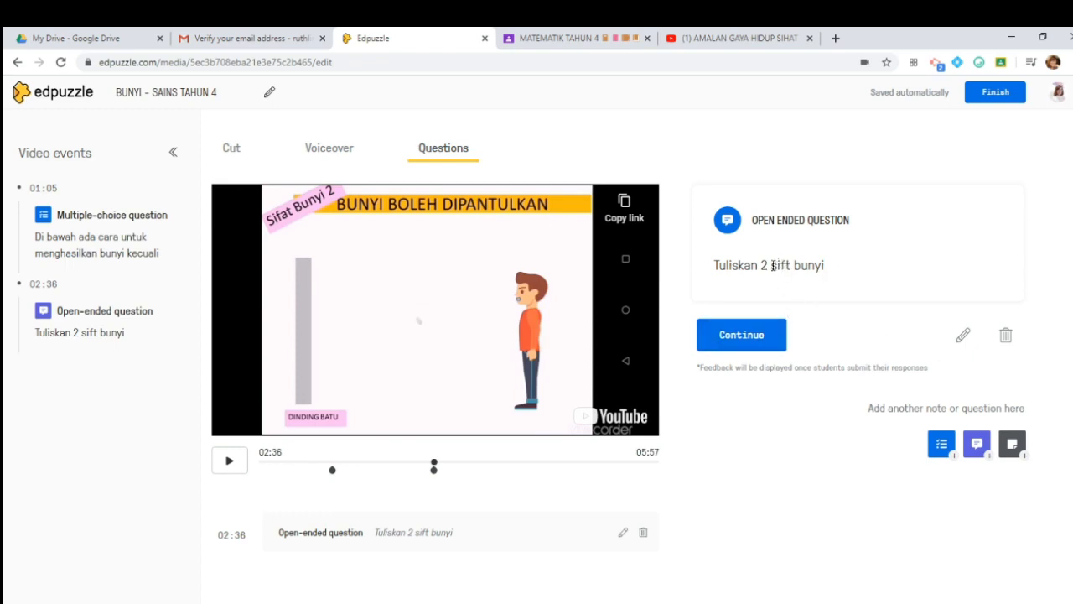
- Correct the open-ended question's text to "Tuliskan 2 sifat bunyi", save it, and continue the video
left_click_drag(772, 265, 793, 265)
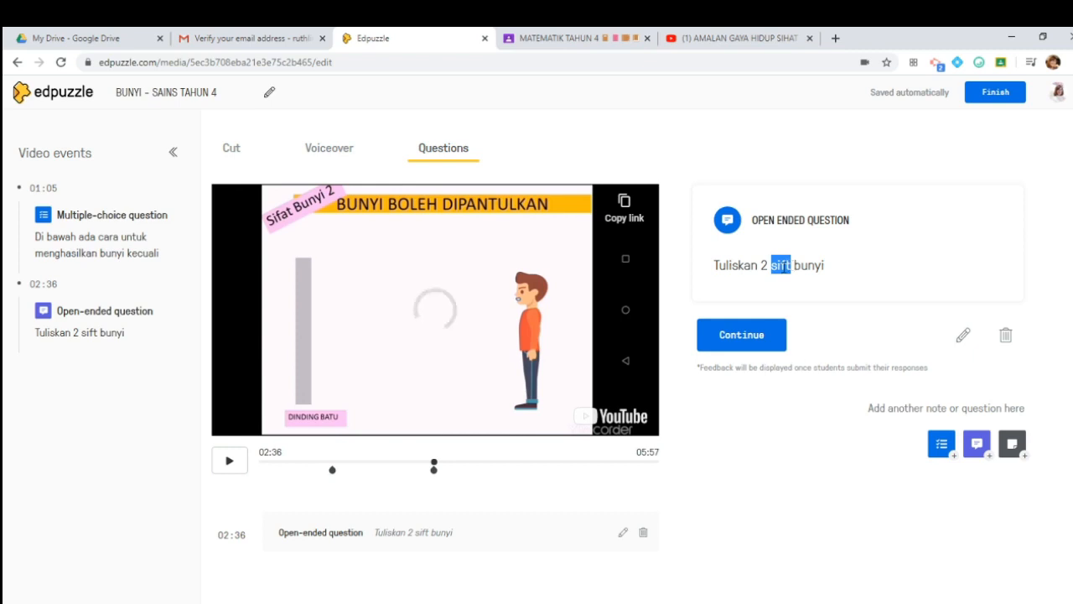
left_click(963, 337)
left_click(758, 273)
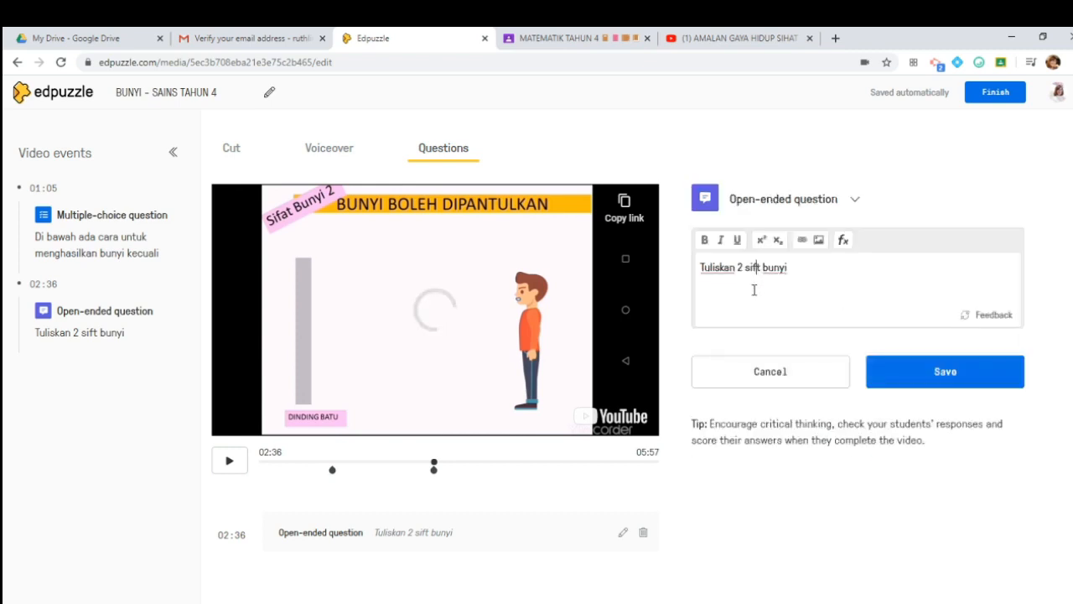
type("a")
left_click(938, 377)
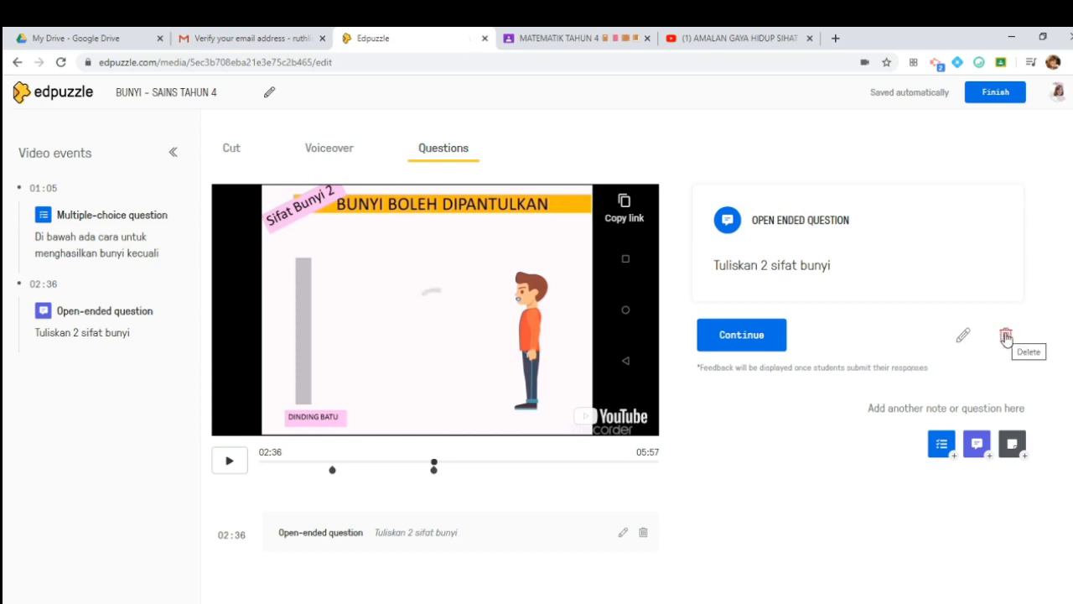
left_click(745, 337)
left_click(745, 335)
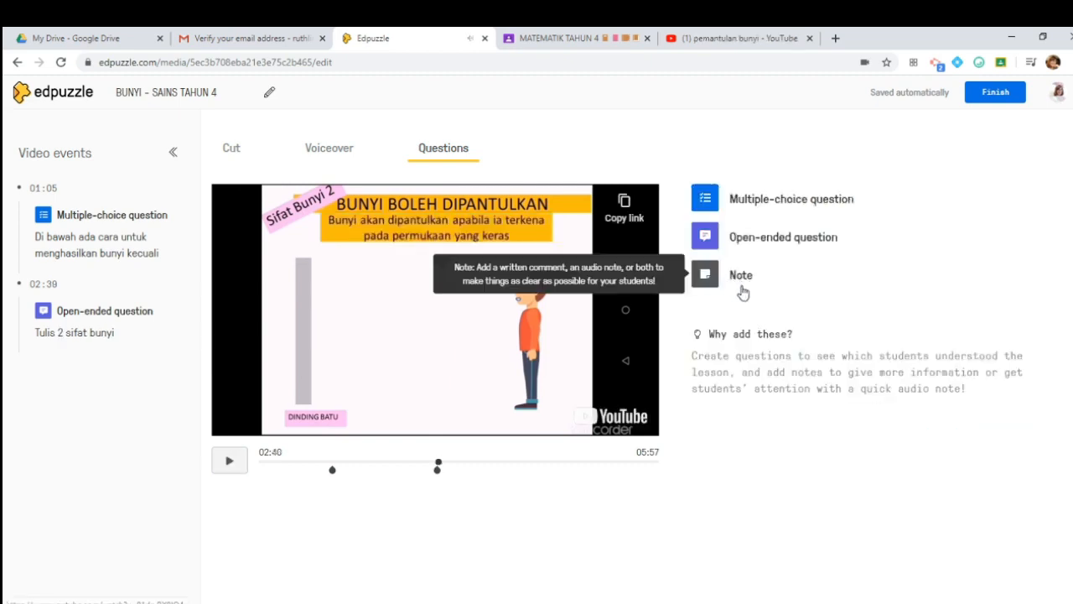
- Start a new note and look at its options for inserting a link and an image
left_click(711, 280)
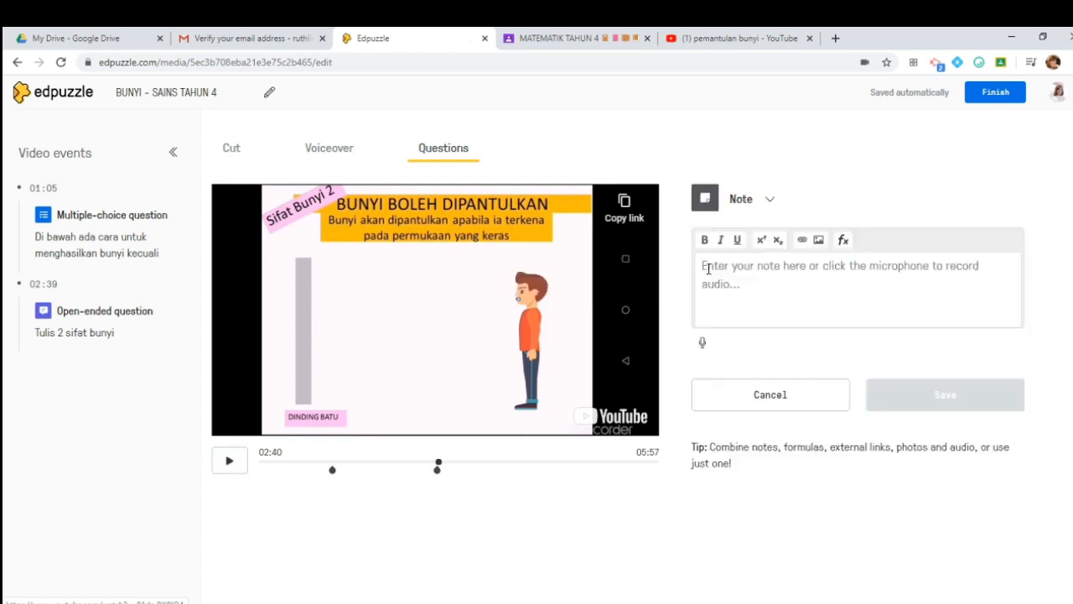
left_click(800, 240)
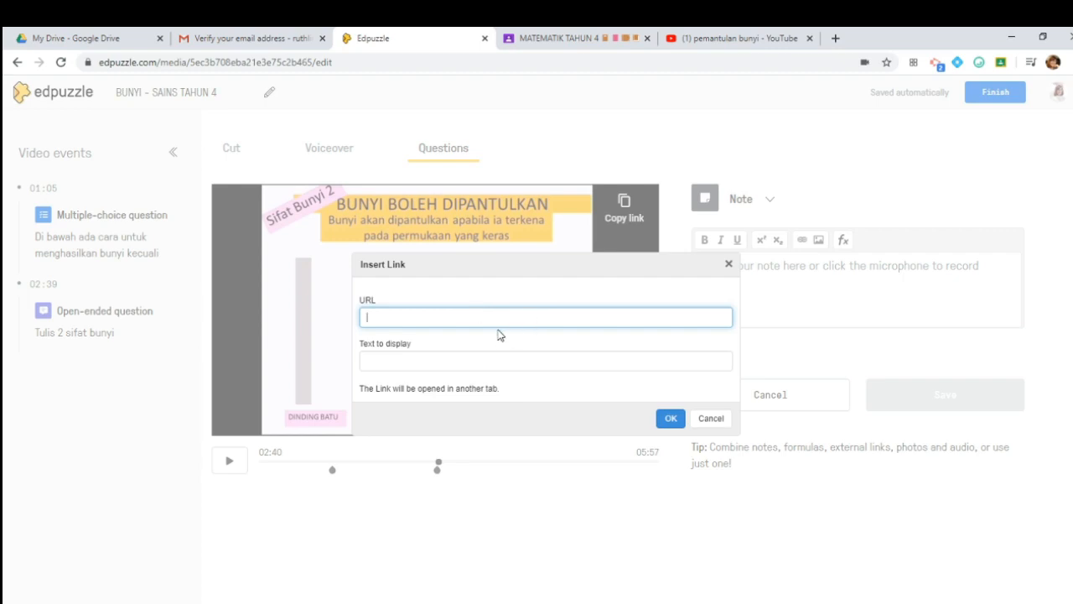
left_click(710, 418)
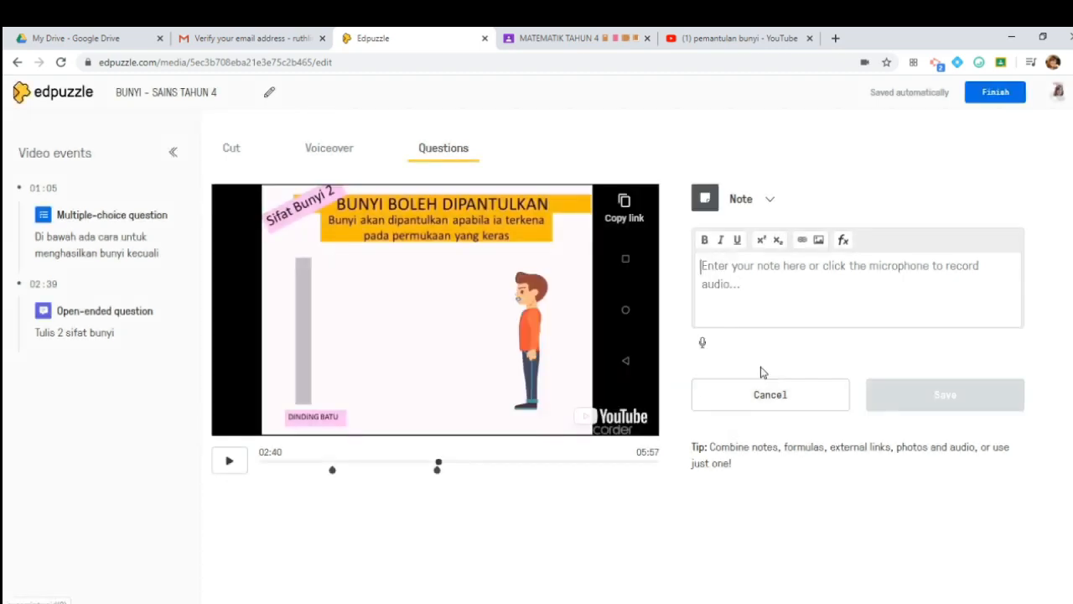
left_click(818, 242)
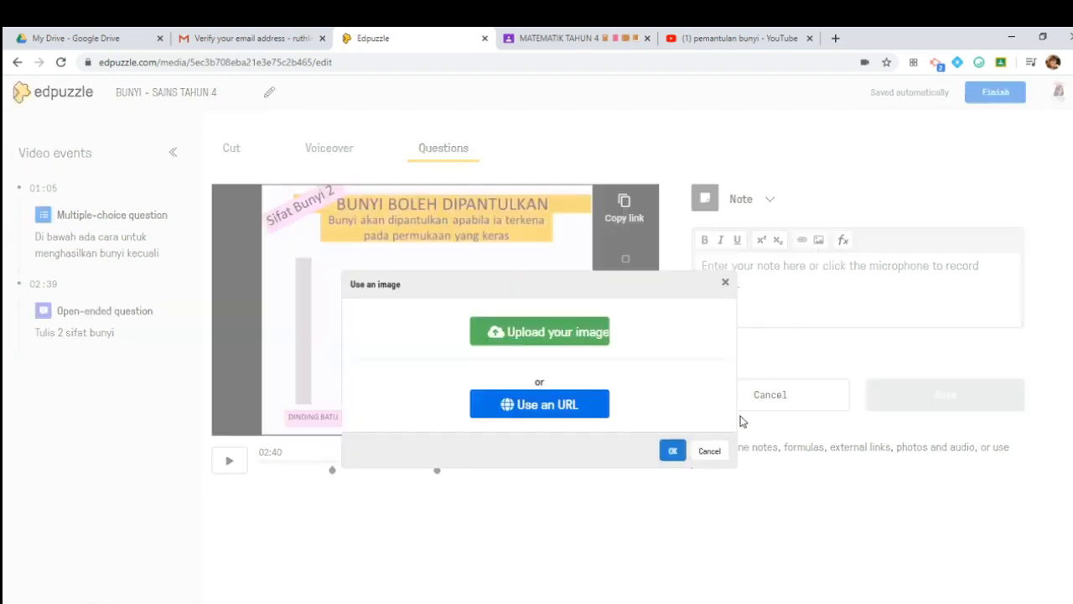
left_click(712, 450)
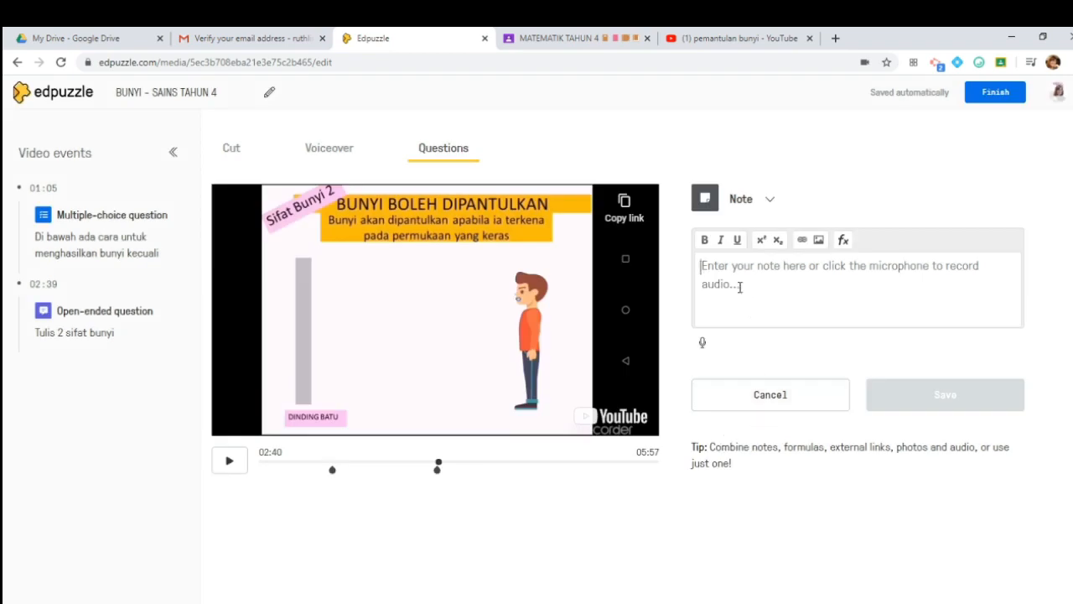
- Set the playback position to 03:29 and copy the web address of the YouTube video "pemantulan bunyi" for the note
left_click_drag(439, 464, 493, 465)
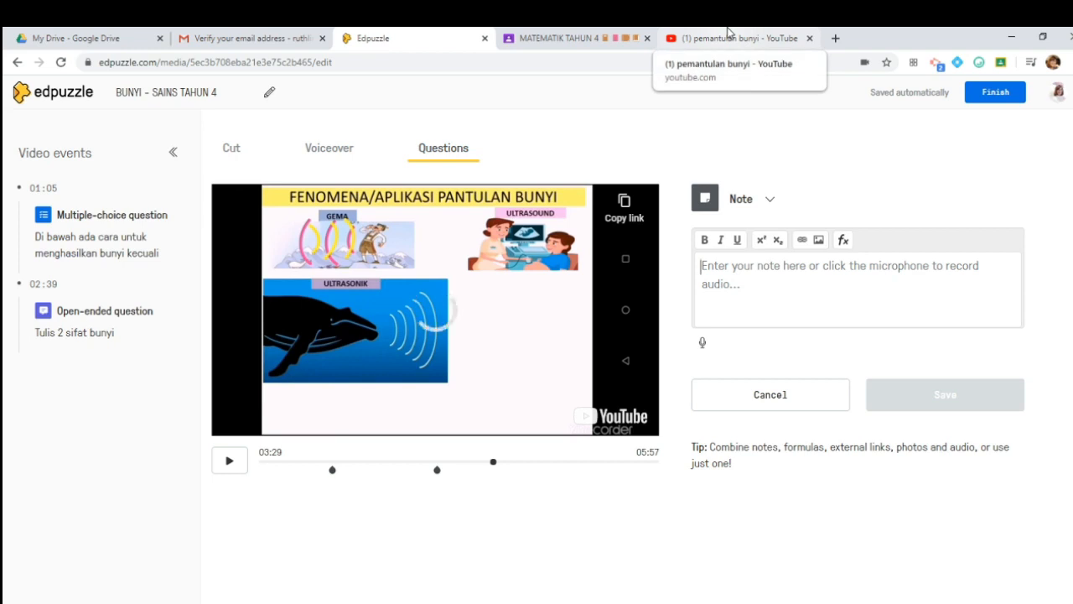
left_click(728, 38)
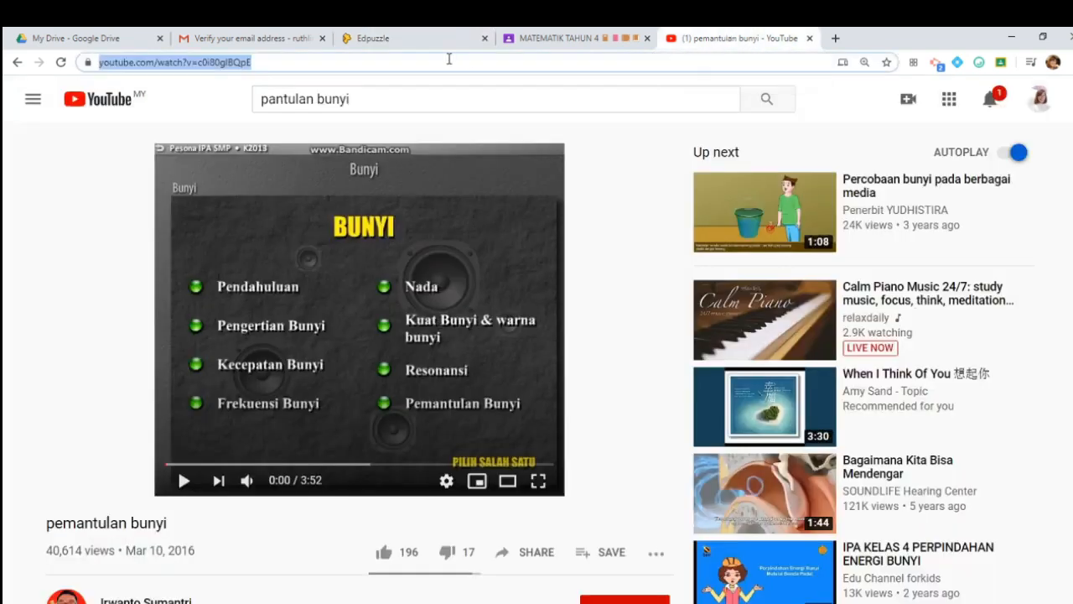
right_click(228, 64)
left_click(261, 133)
left_click(404, 36)
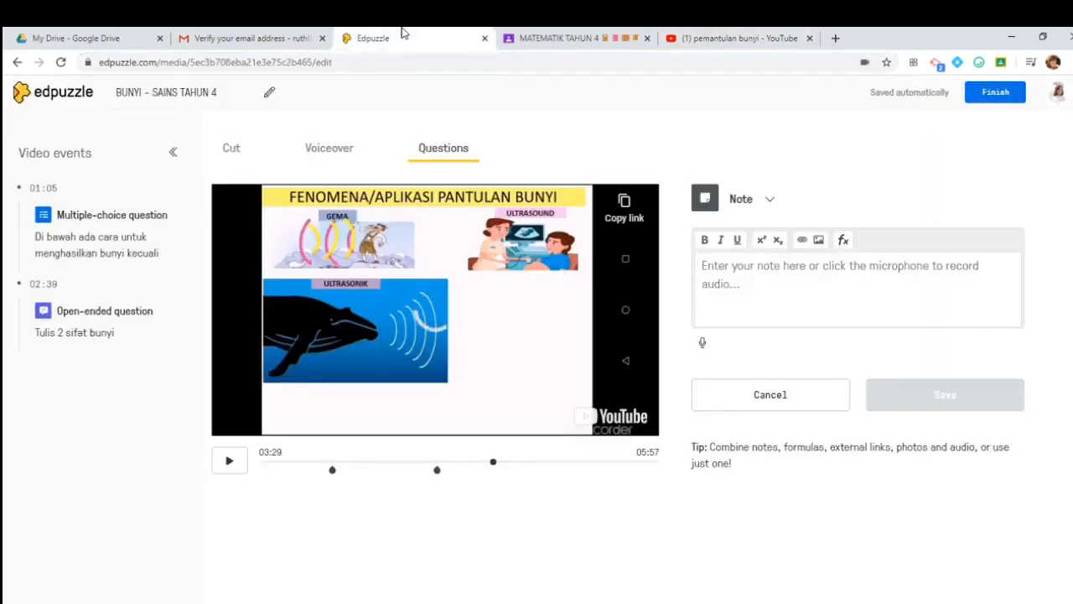
- Insert the copied YouTube address as a link in the note at 03:29 and save the note
left_click(802, 241)
right_click(473, 316)
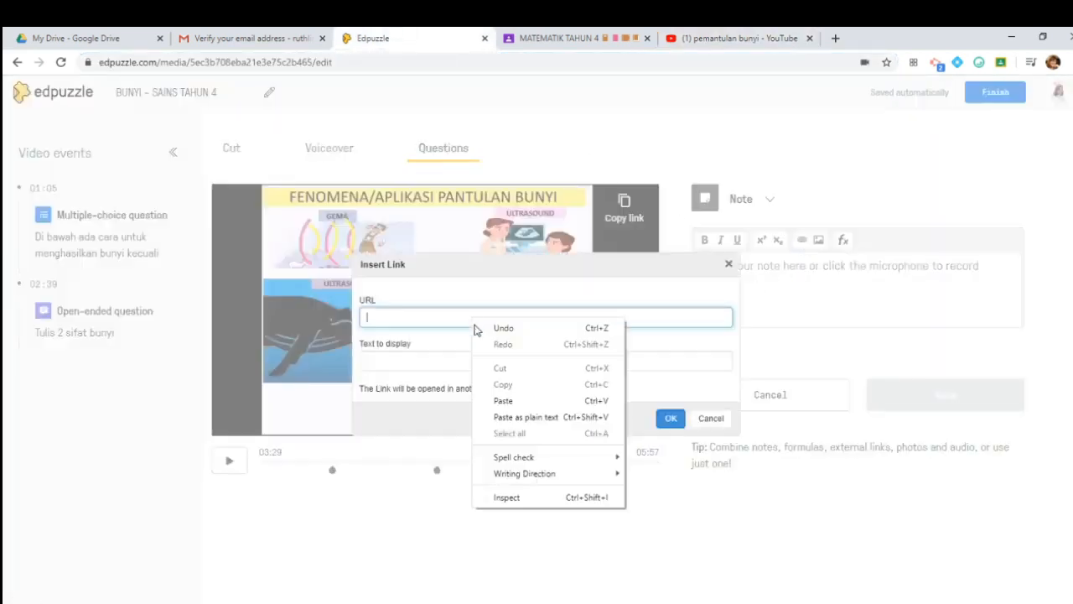
left_click(509, 402)
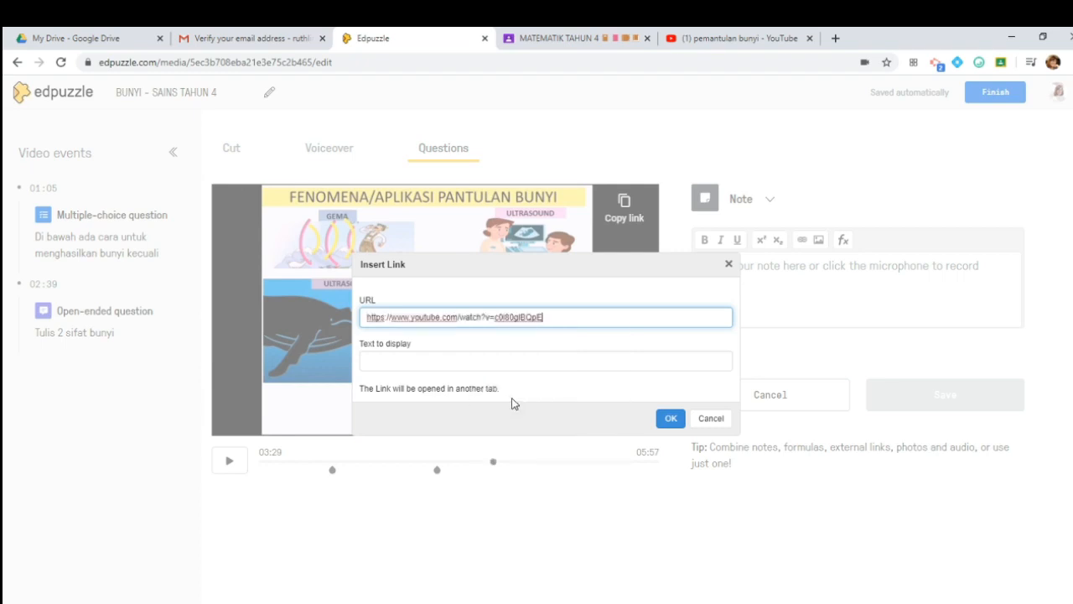
left_click(669, 423)
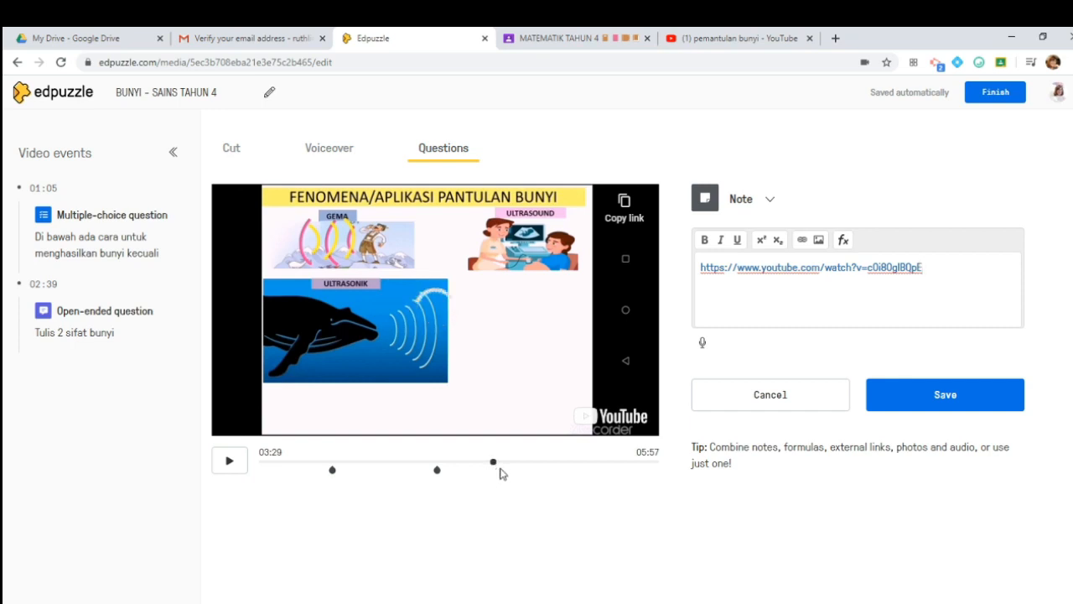
left_click(982, 402)
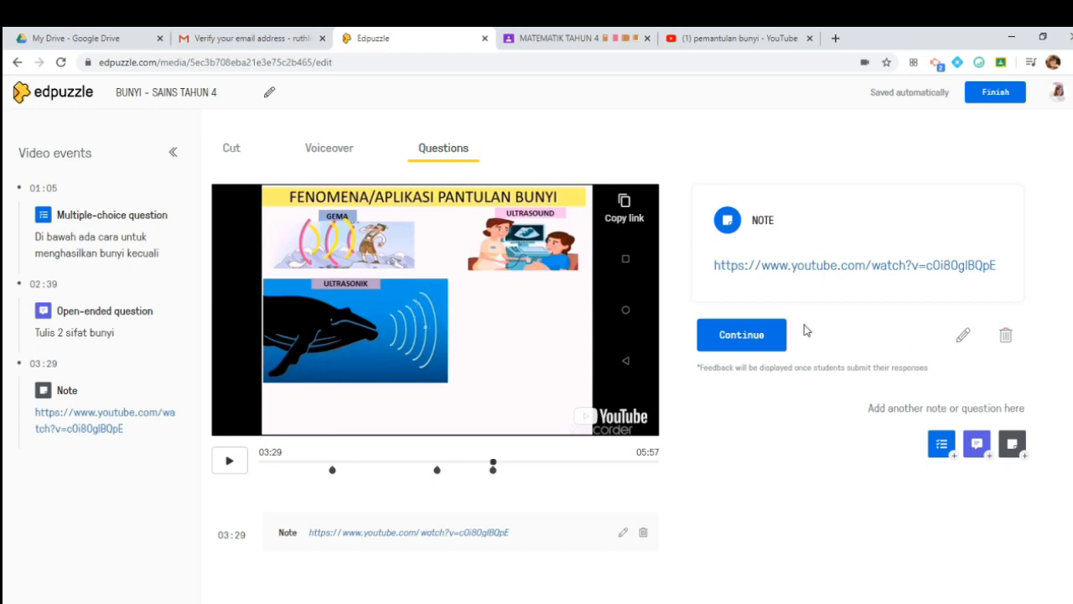
- Continue the video past the note, pause it, and finish editing the lesson
left_click(743, 336)
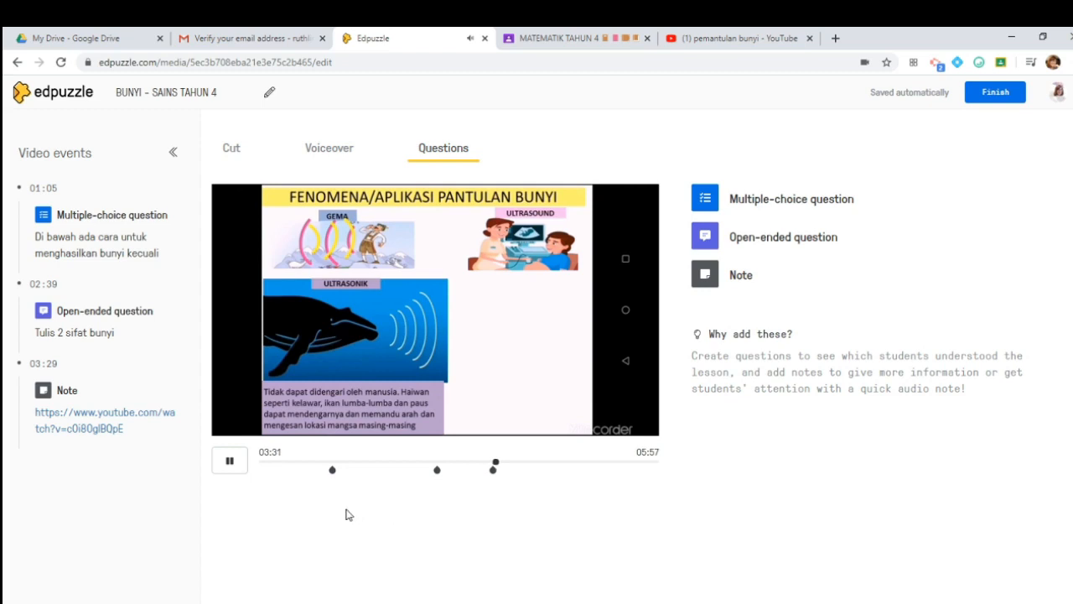
left_click(229, 460)
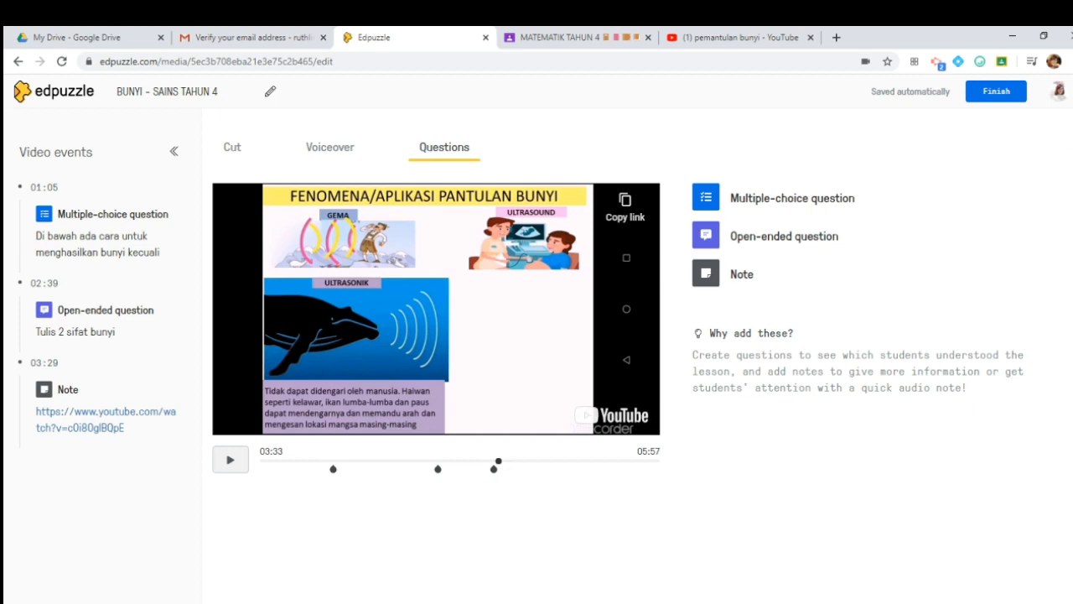
left_click(998, 94)
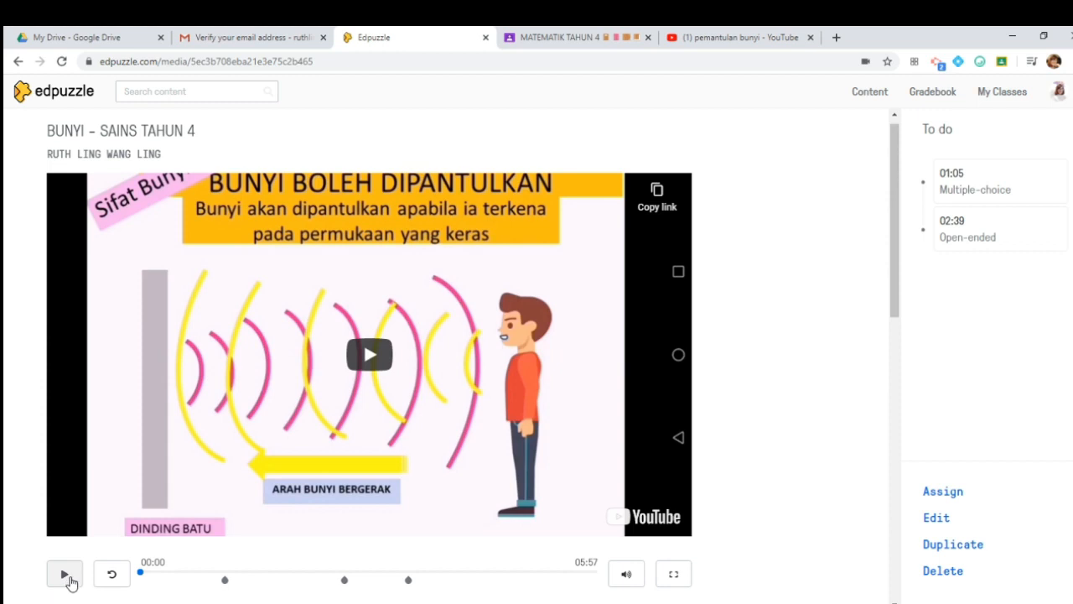
- Preview the finished lesson from the beginning, skipping ahead to 00:46 and 00:56
left_click(67, 577)
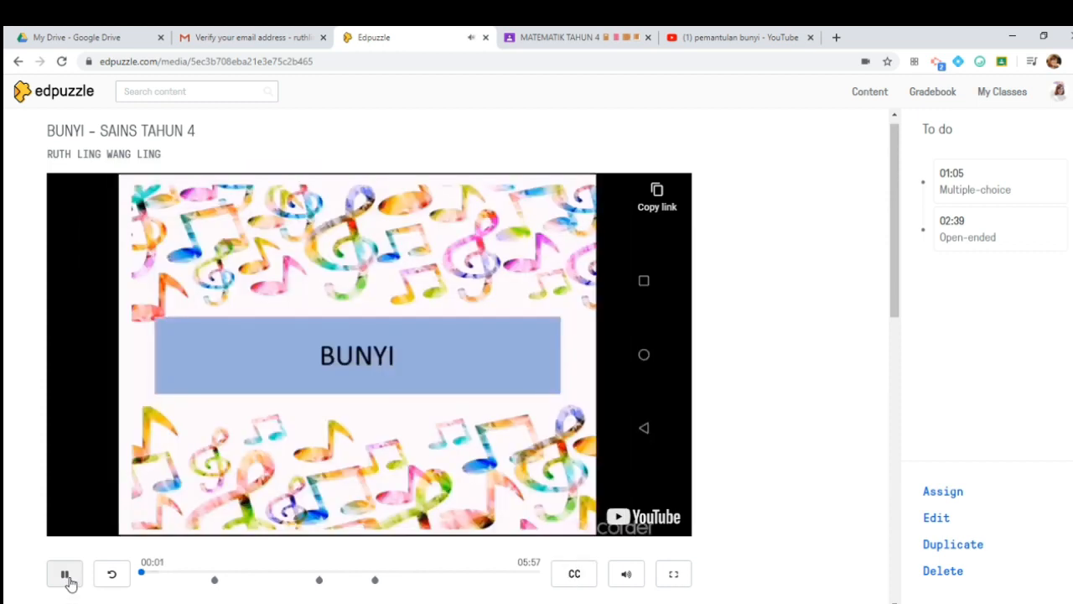
left_click(192, 573)
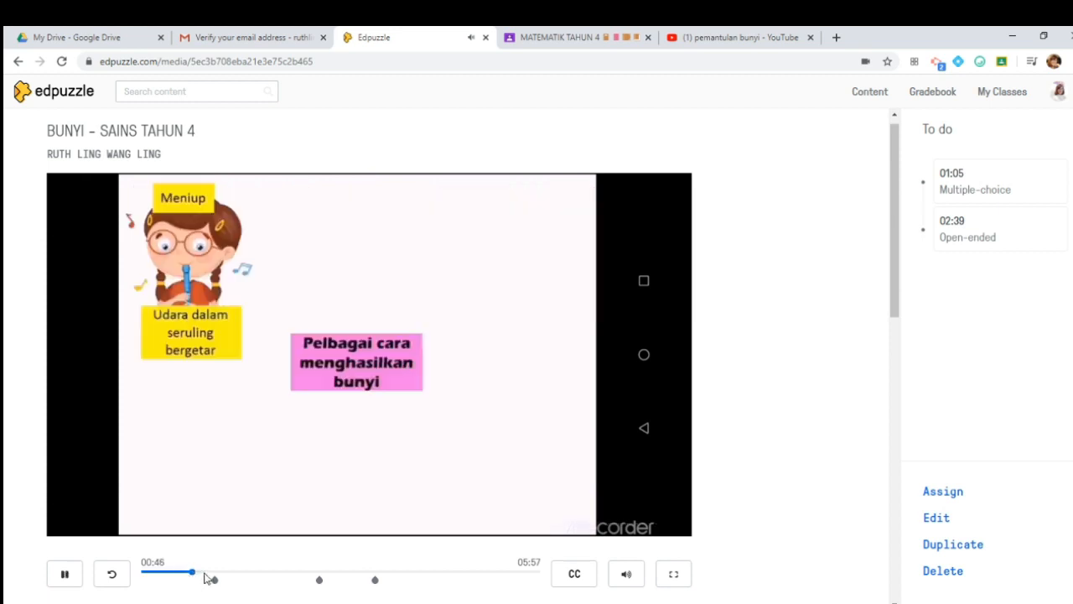
left_click(204, 574)
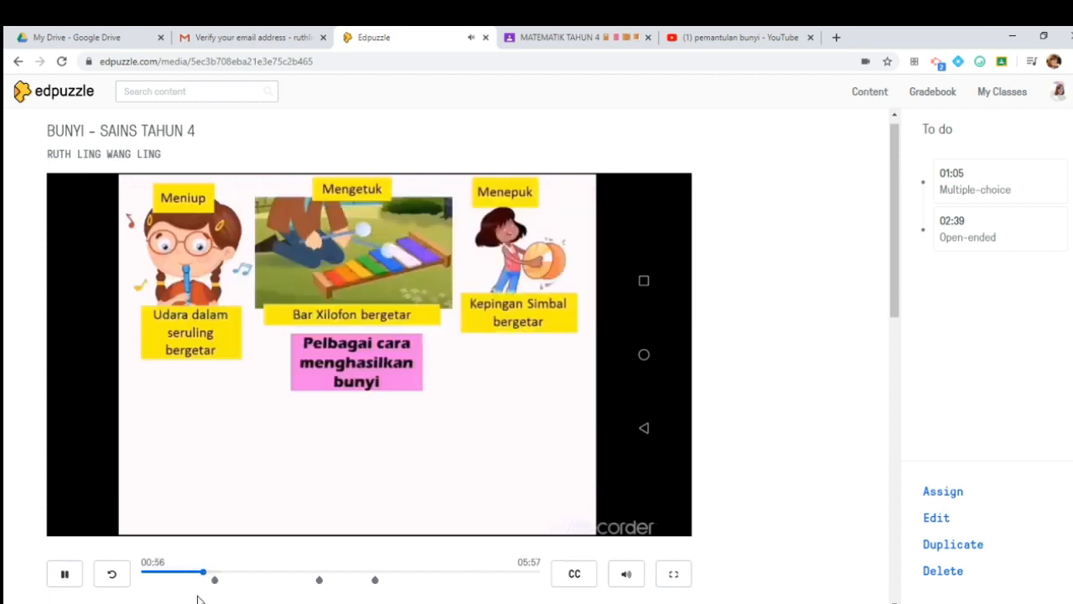
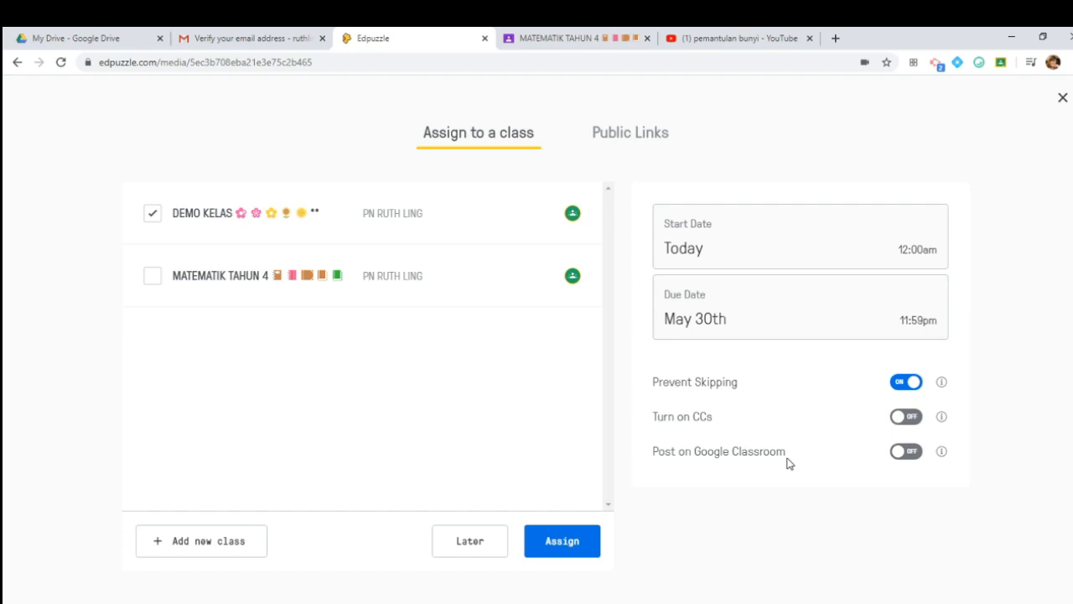
- Assign the lesson to the DEMO KELAS class and check how the assignment looks in student mode
left_click(557, 544)
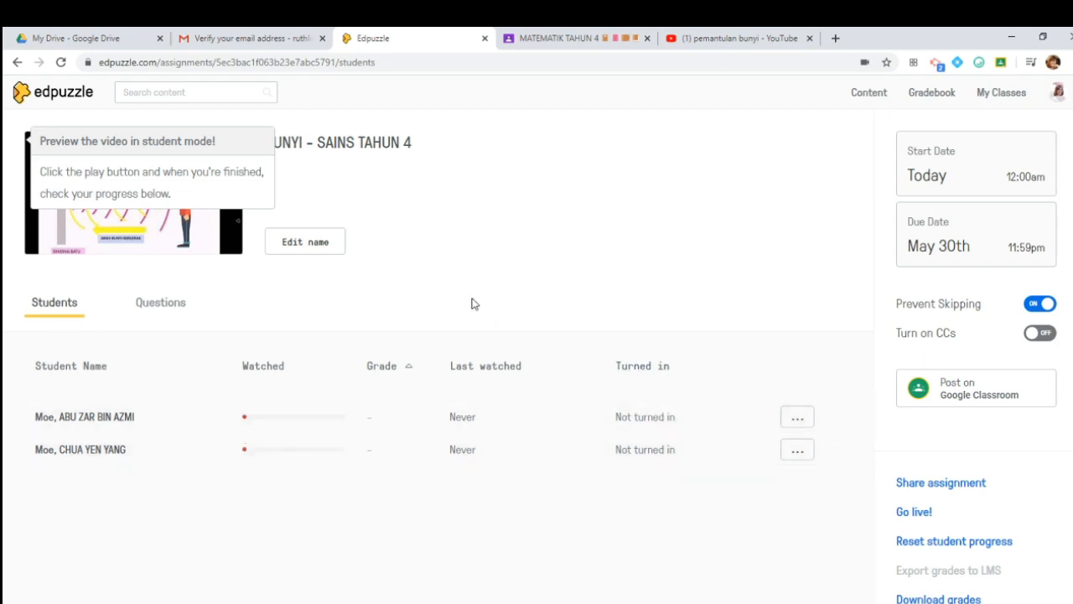
left_click(126, 241)
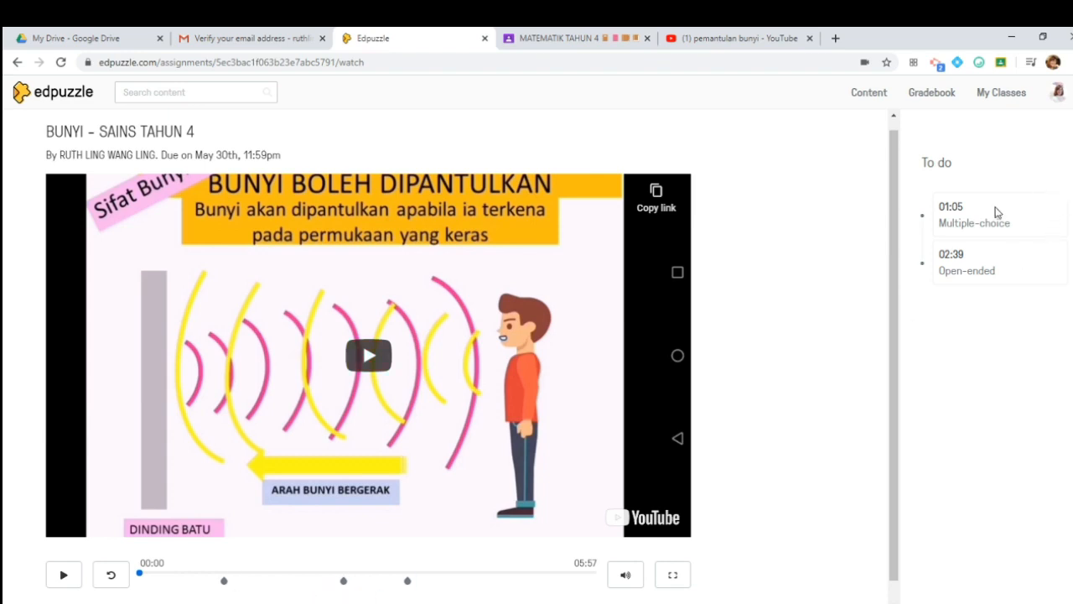
left_click(17, 62)
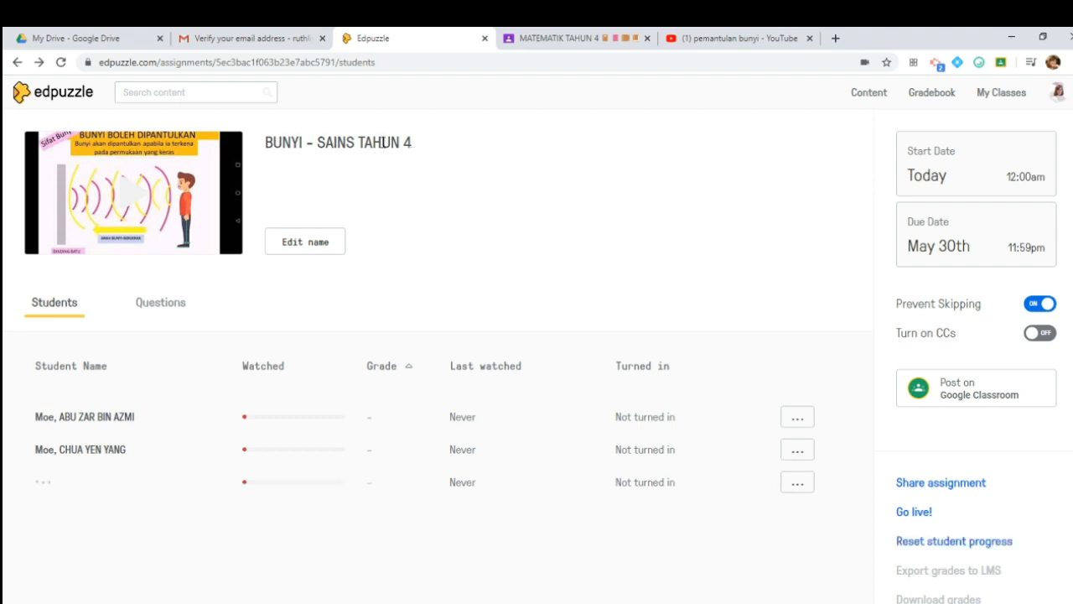
- Keep the assignment name BUNYI - SAINS TAHUN 4 and post the assignment on Google Classroom
left_click(323, 244)
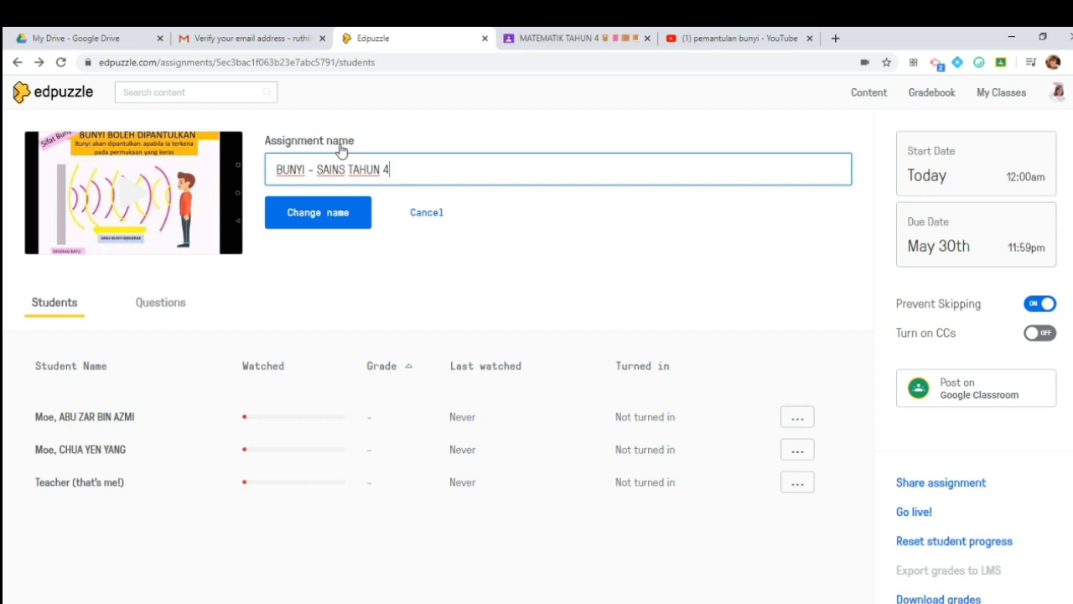
left_click(326, 218)
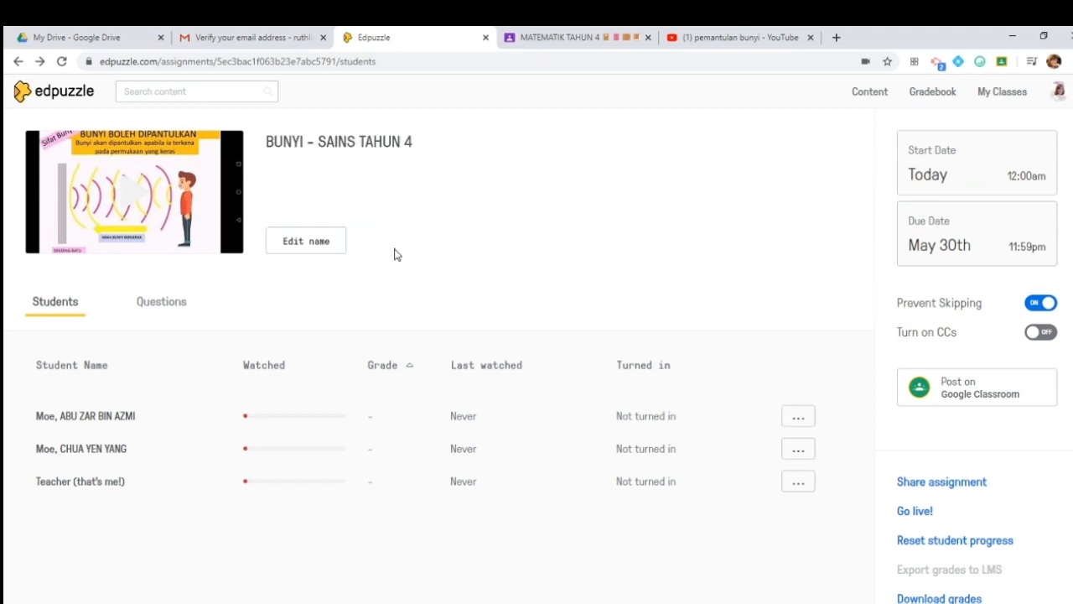
left_click(978, 397)
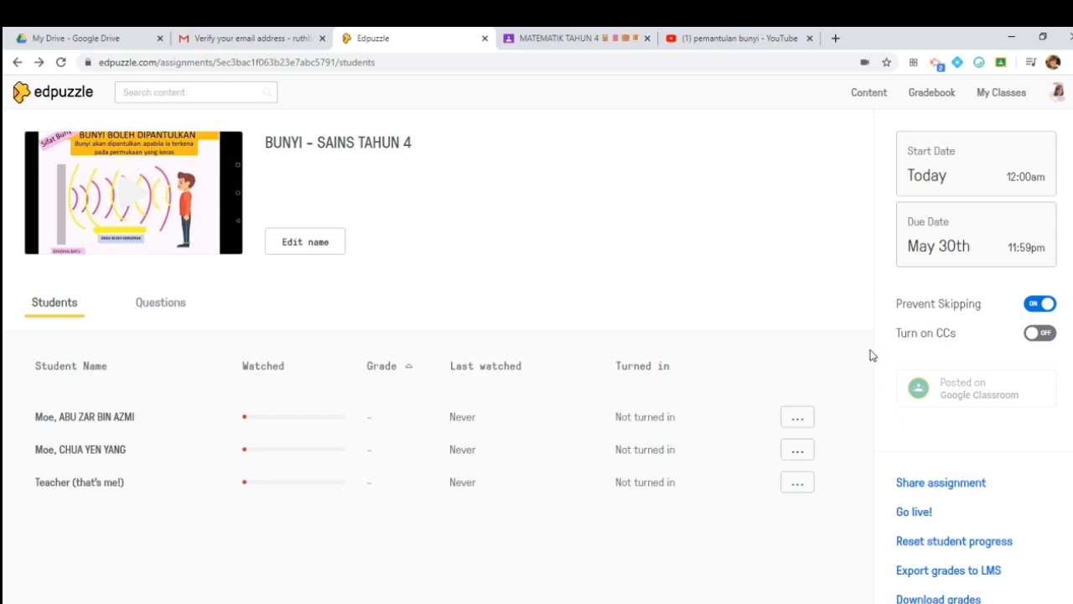
- Switch to Google Classroom, go to the DEMO KELAS class, and view the posted Edpuzzle assignment in its classwork
left_click(573, 39)
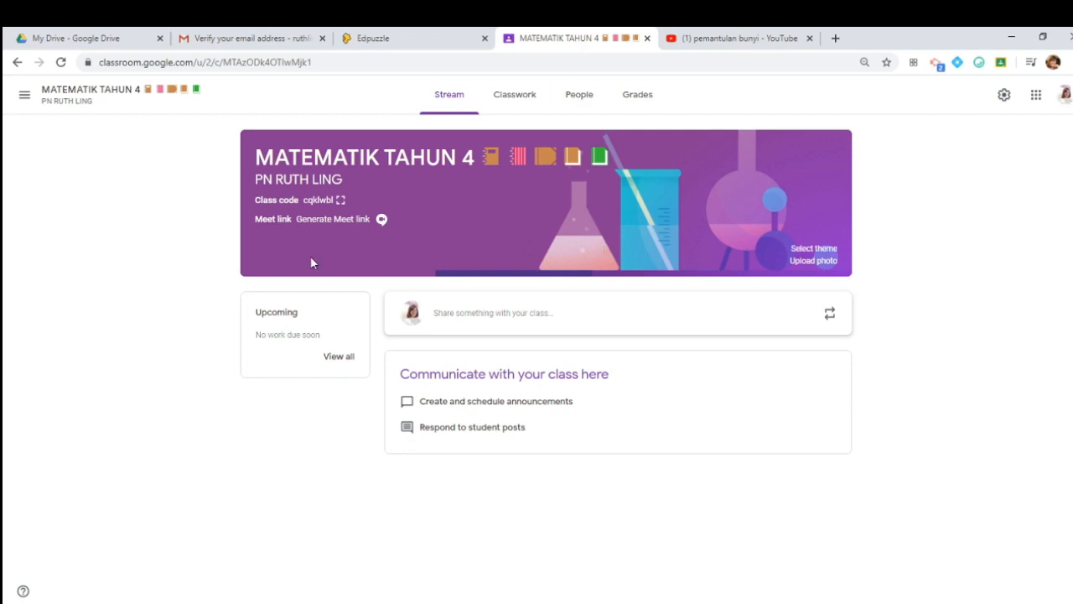
left_click(25, 95)
left_click(50, 266)
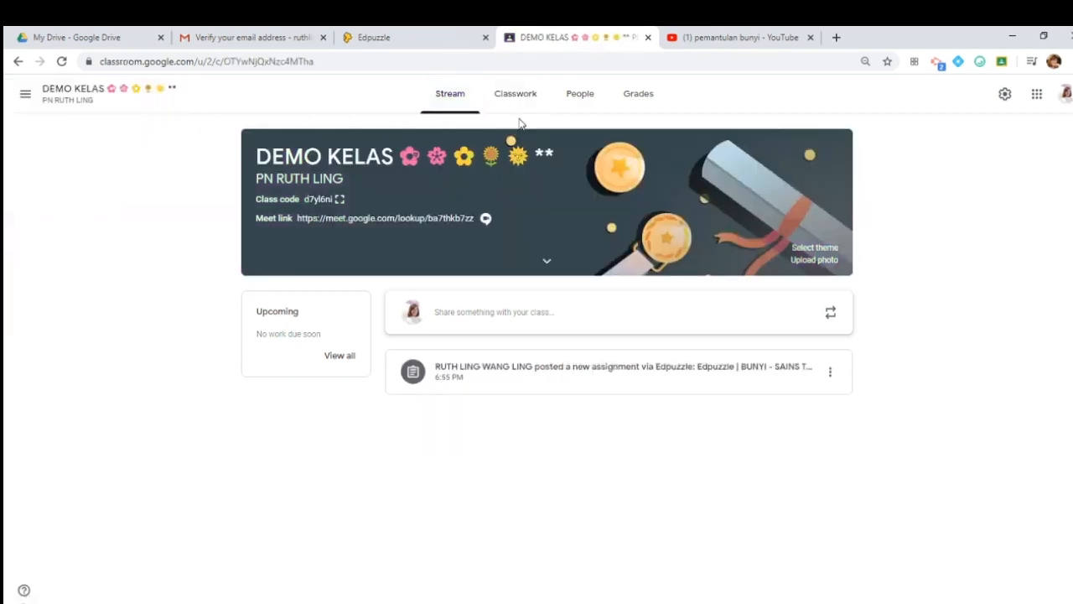
left_click(513, 102)
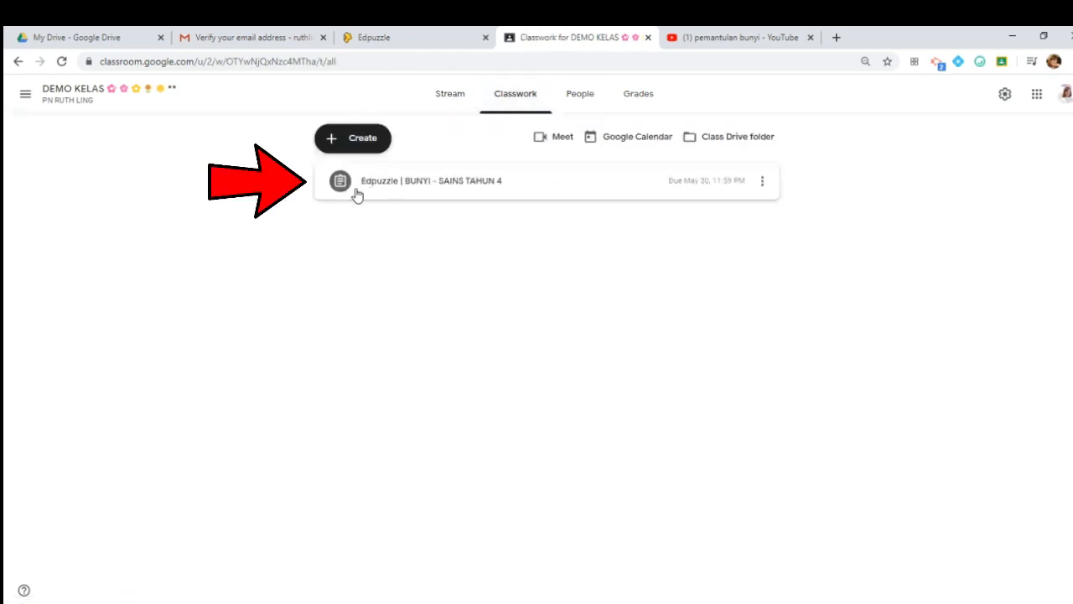
left_click(434, 187)
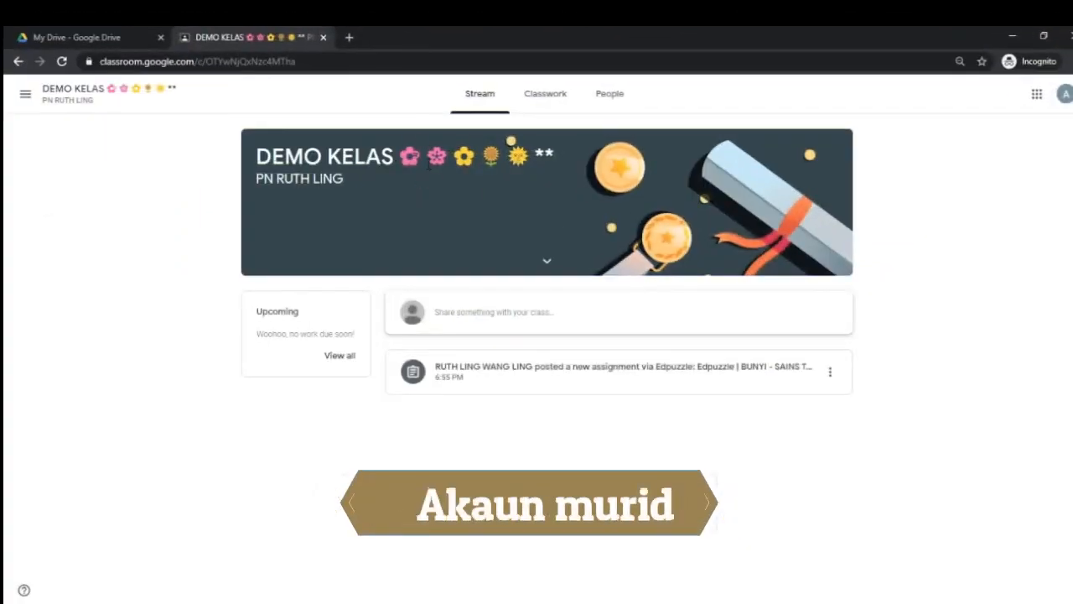
- From the student account, open the assignment Edpuzzle | BUNYI - SAINS TAHUN 4 in the DEMO KELAS classwork and follow its Edpuzzle link
left_click(546, 97)
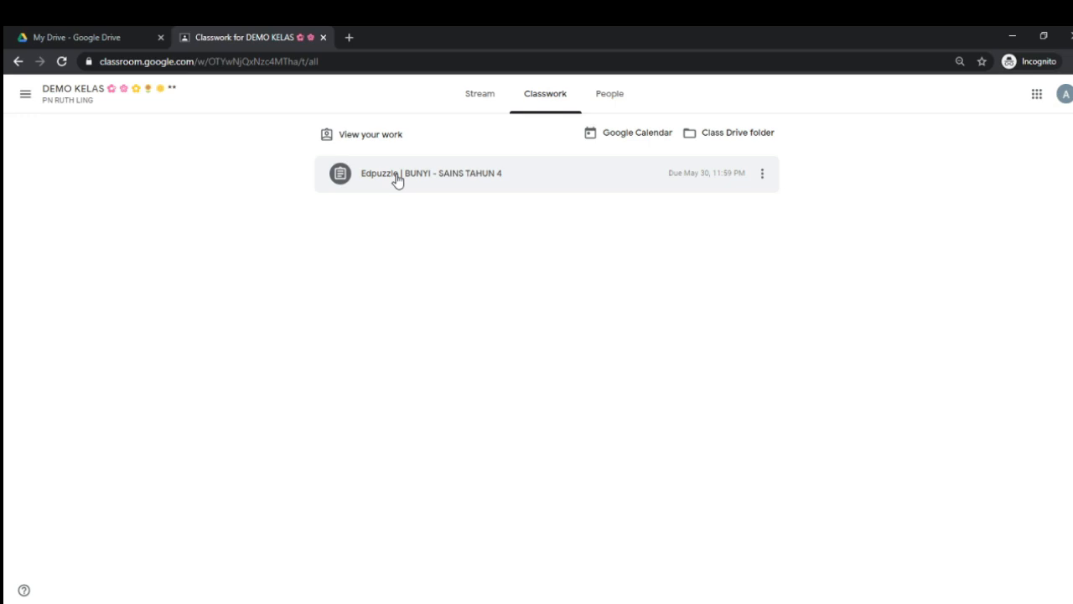
left_click(397, 179)
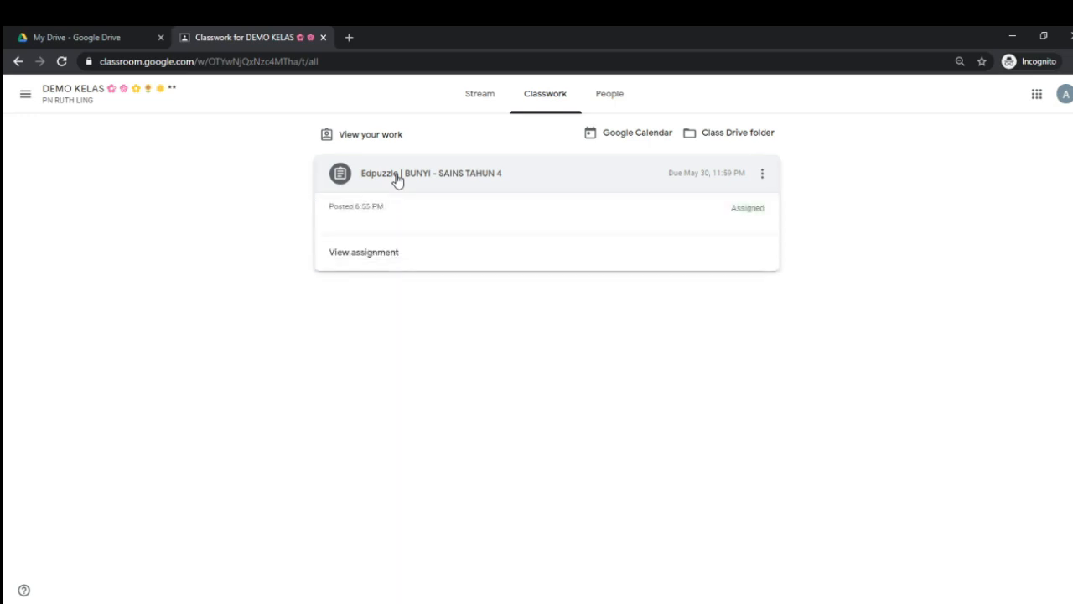
left_click(375, 261)
left_click(537, 256)
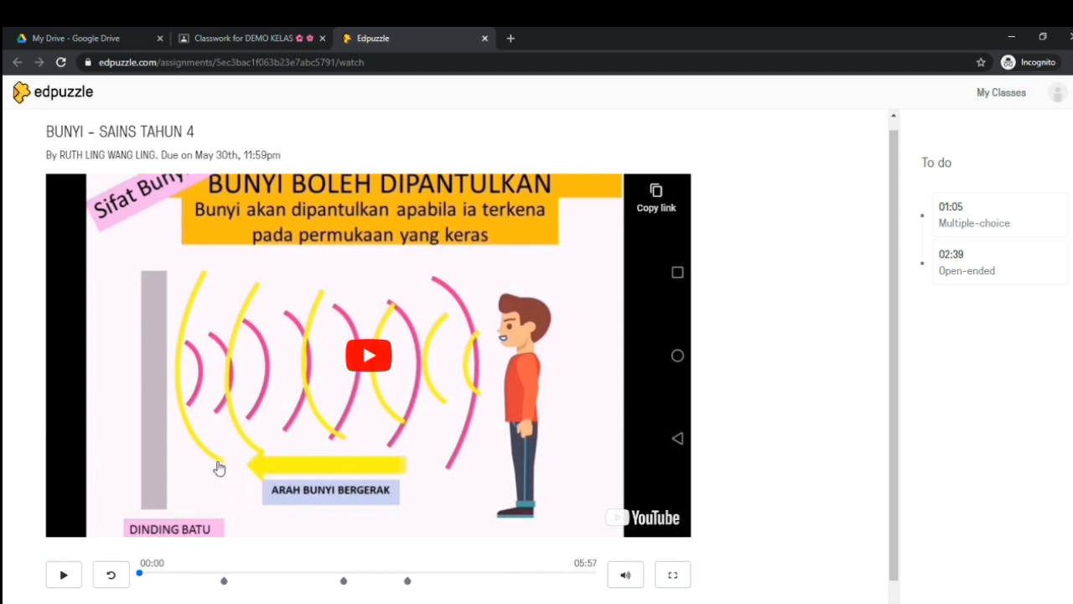
- Play the assignment video as the student, try to skip ahead on the timeline, and resume playback
left_click(58, 579)
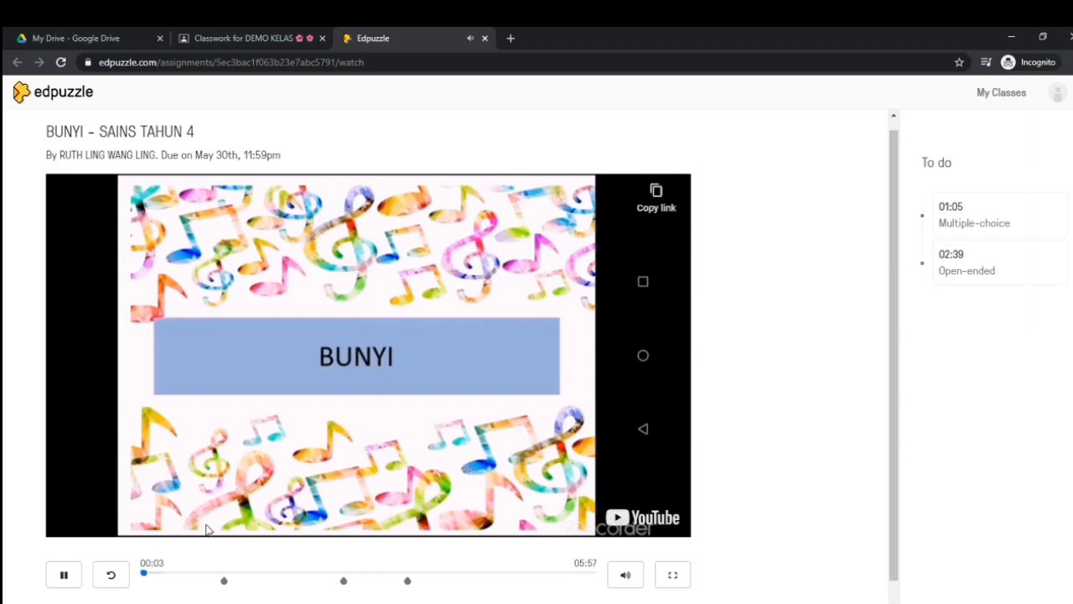
left_click(148, 573)
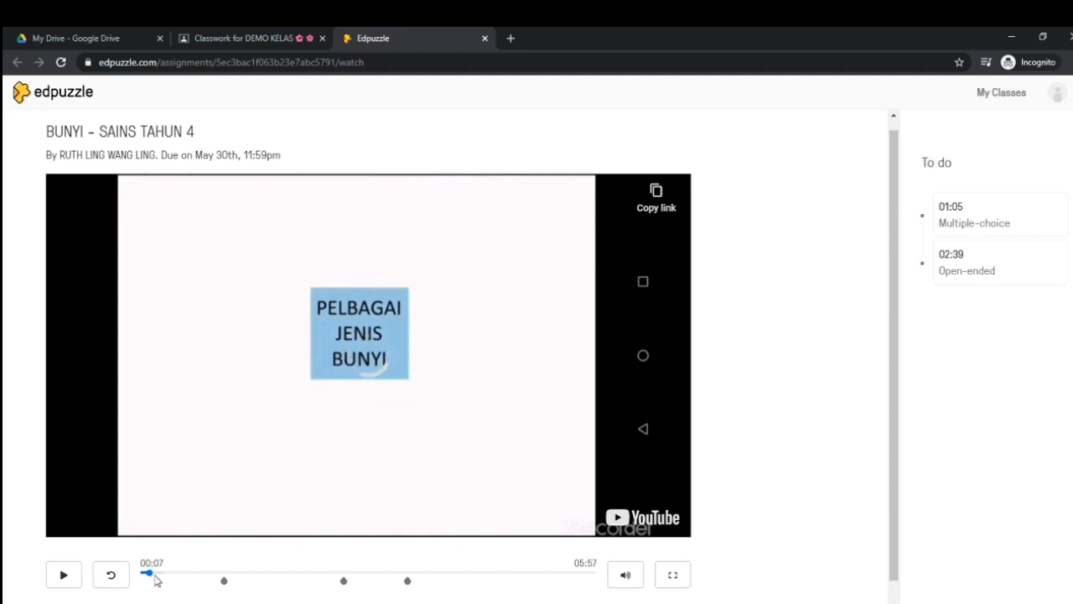
left_click(63, 582)
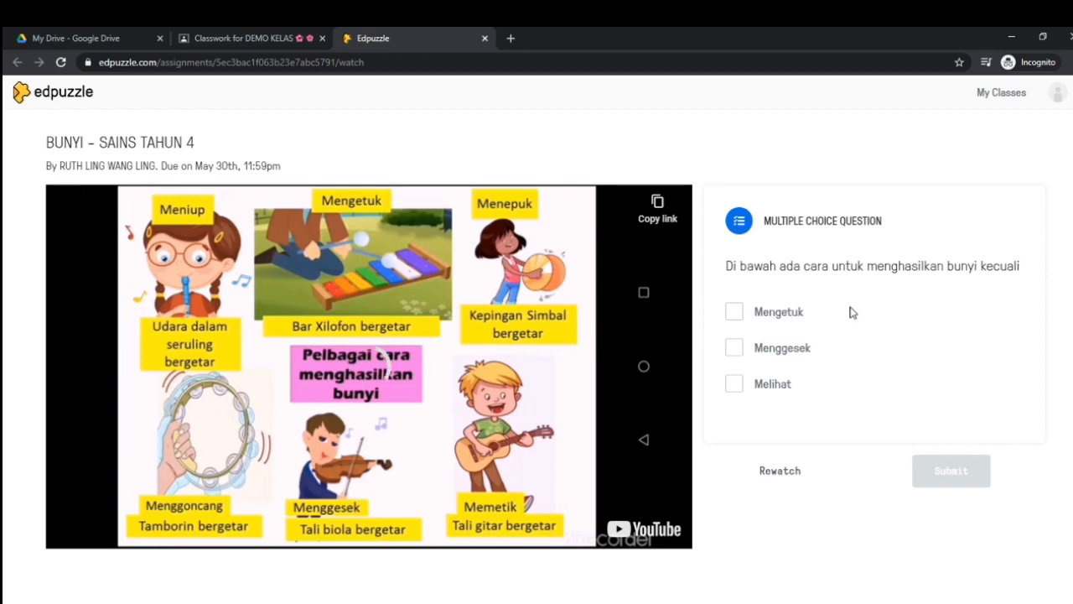
- Submit Melihat as the multiple-choice answer, continue through the video, and show the student's results
left_click(735, 386)
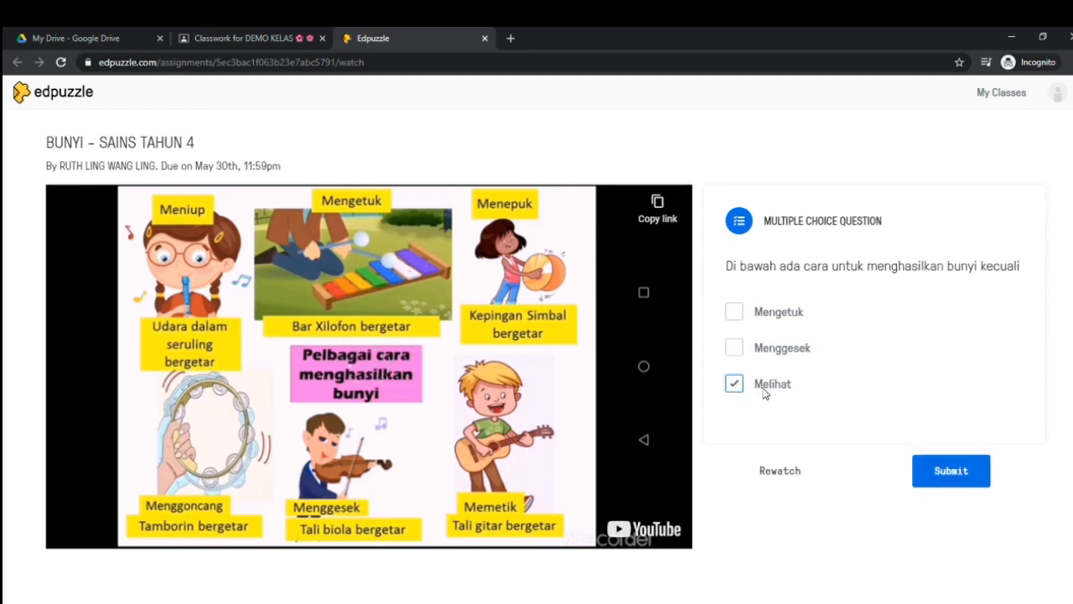
left_click(951, 474)
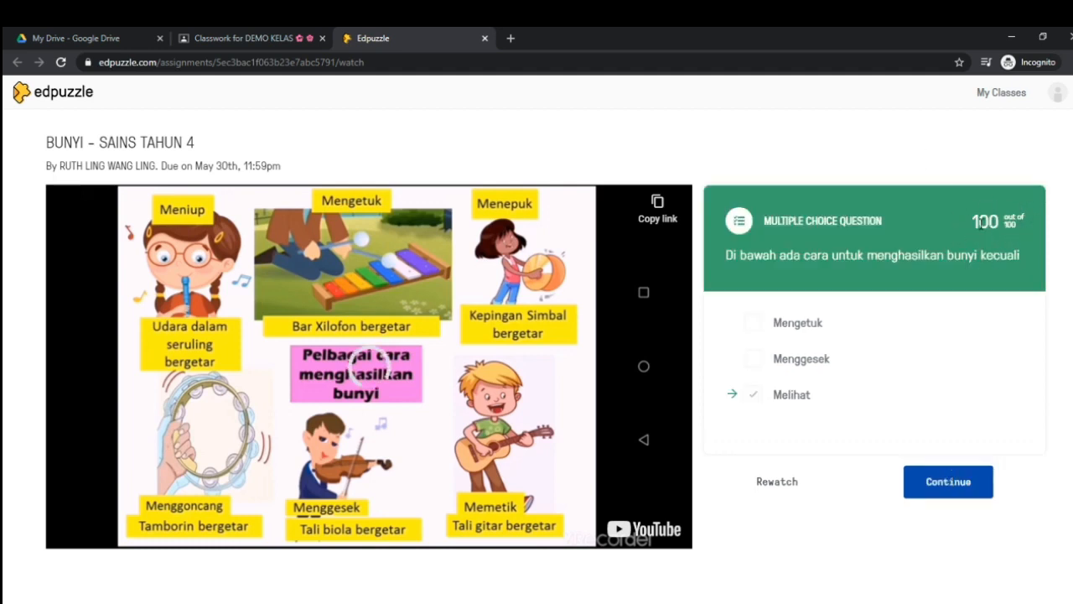
left_click(952, 481)
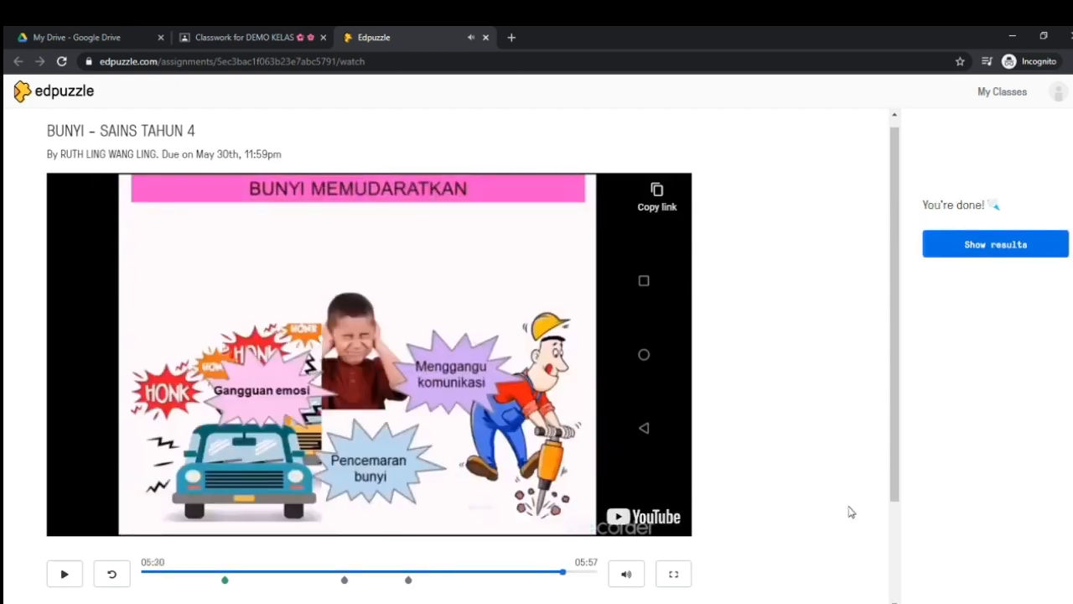
left_click(981, 252)
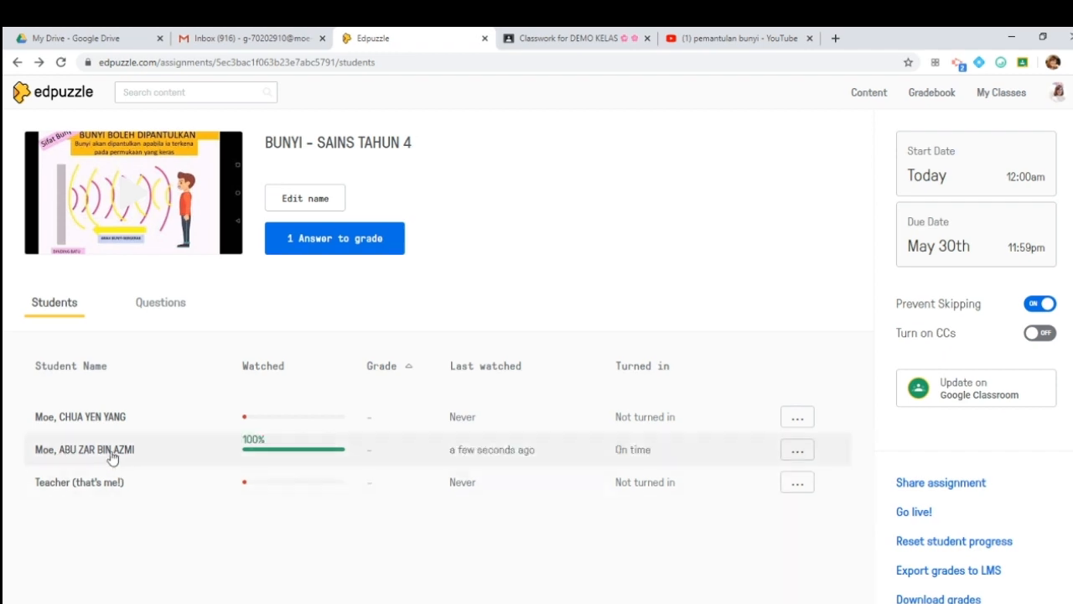
- In the teacher's assignment view, open the progress of the student who turned in the work and review both answers
left_click(112, 451)
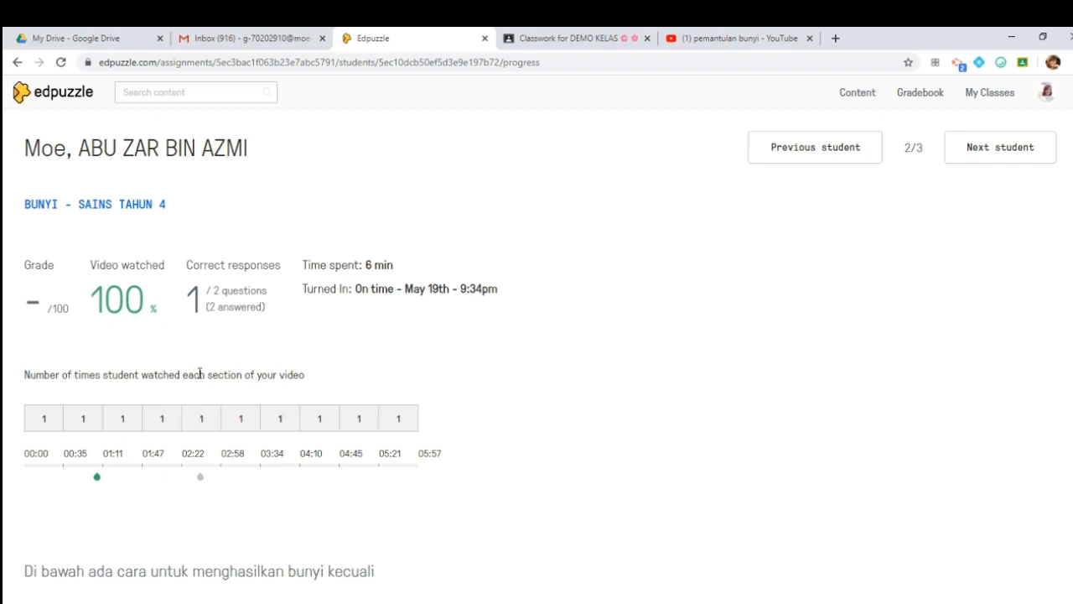
scroll(210, 395, "down", 2)
scroll(210, 394, "down", 2)
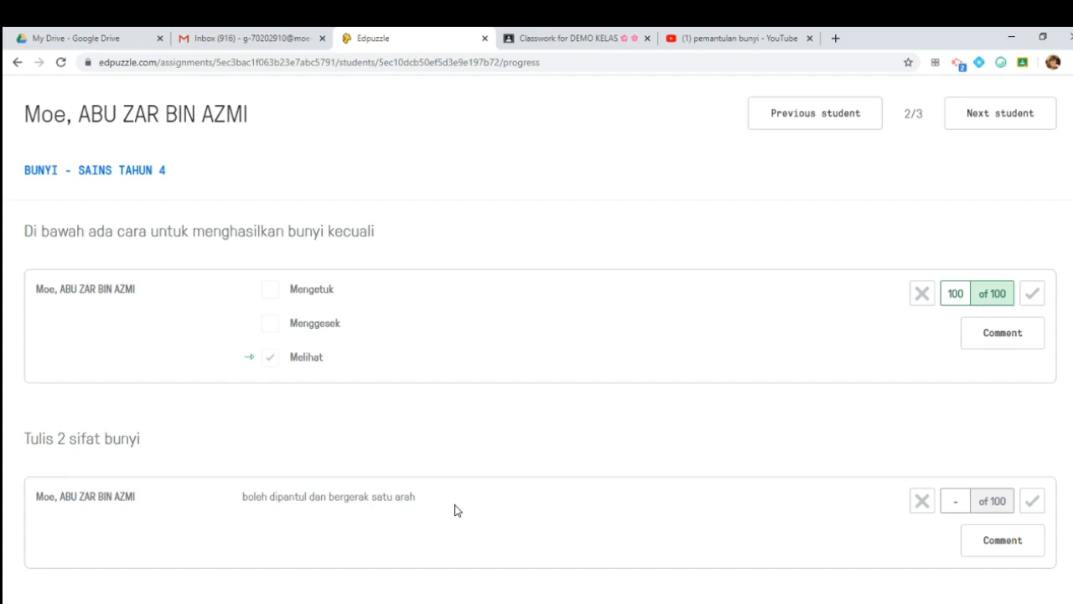
- Grade the student's answer to "Tulis 2 sifat bunyi" 50 of 100, and cancel the answer comment
left_click(955, 498)
type("50")
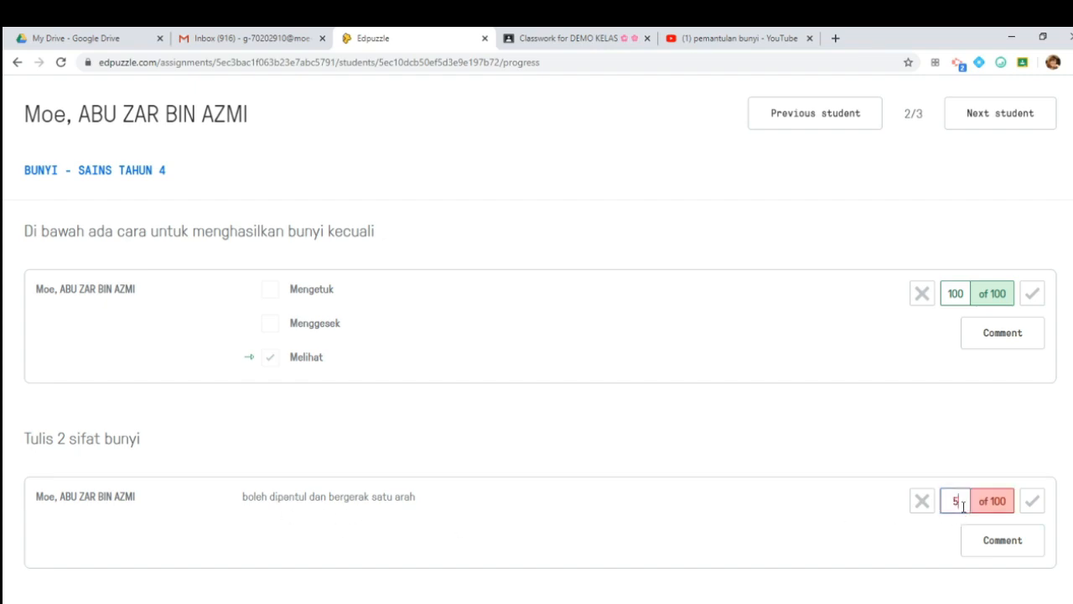
left_click(1002, 543)
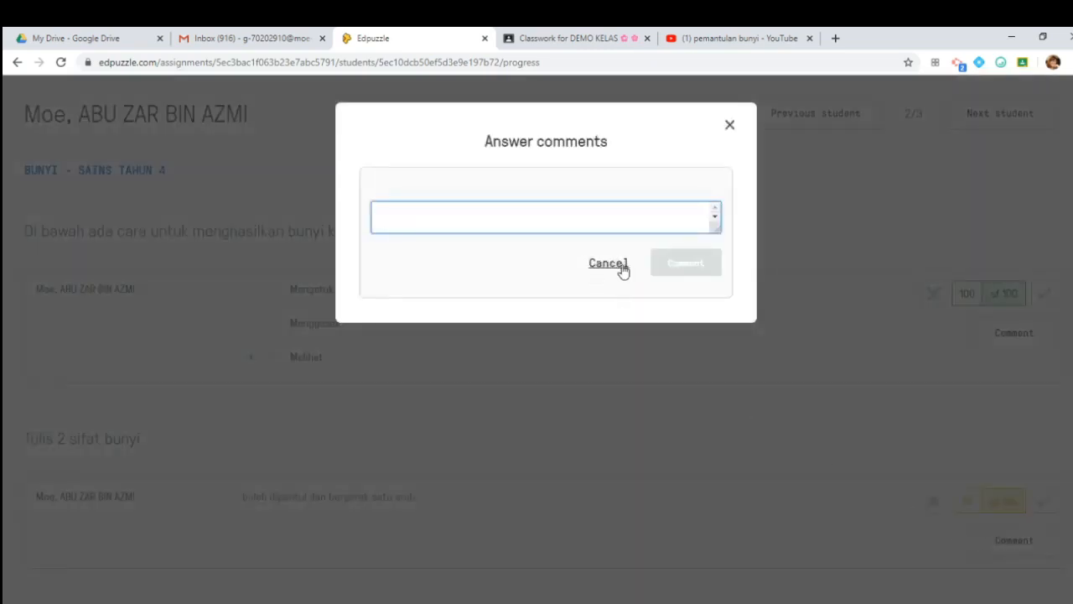
left_click(609, 264)
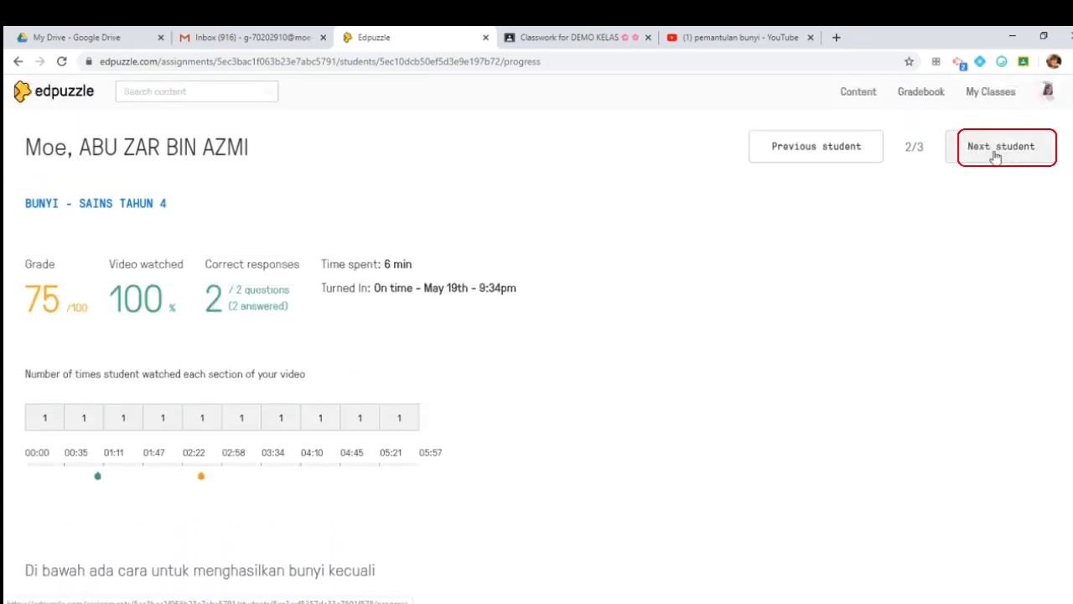
- Review the student's graded answers and overall progress, and open the Gradebook
scroll(714, 307, "down", 4)
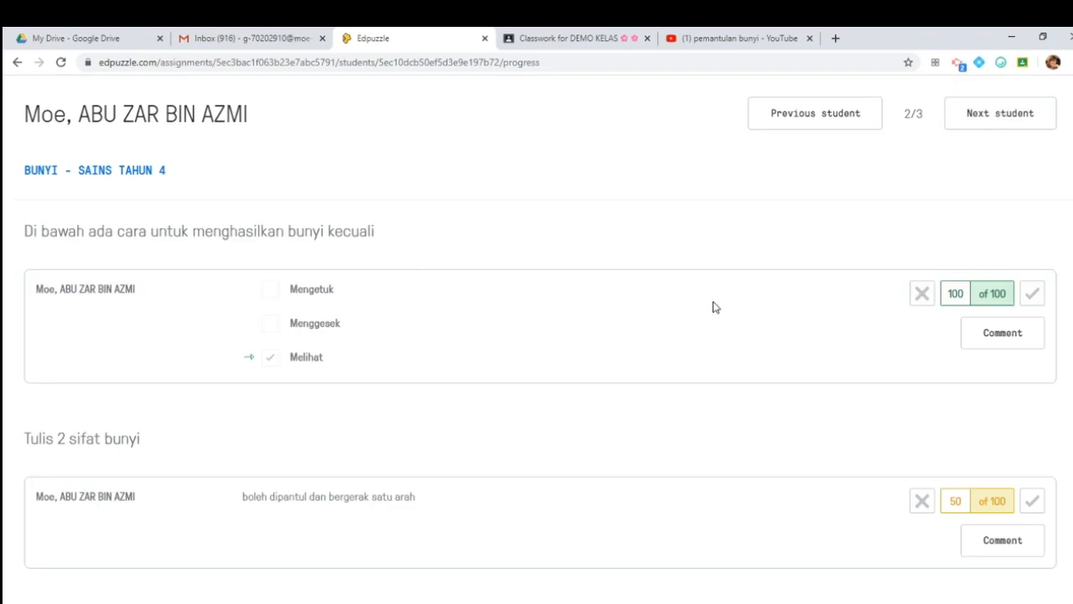
scroll(714, 307, "up", 5)
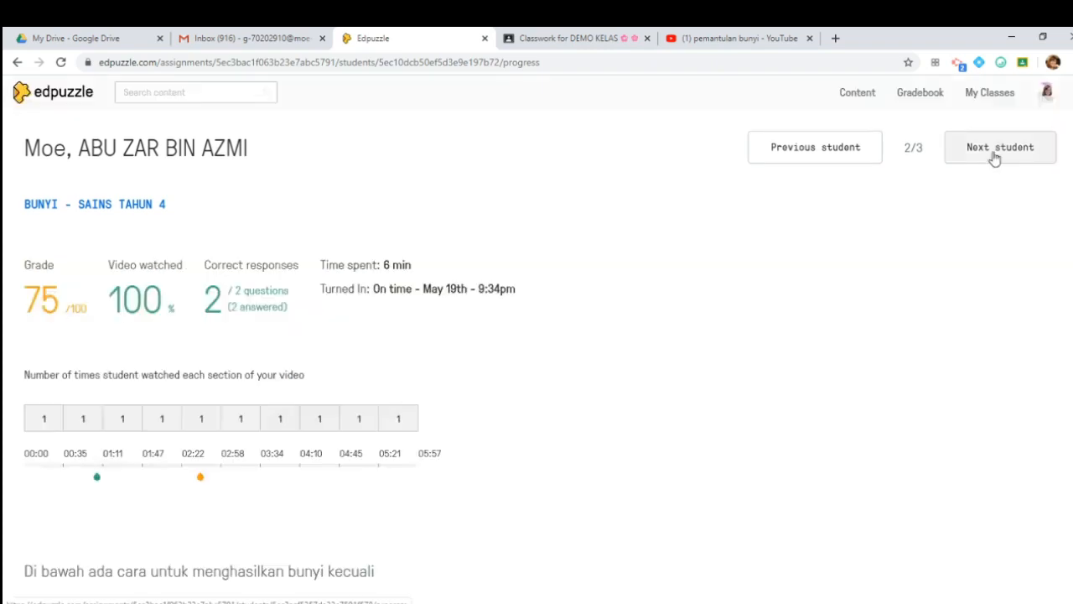
left_click(919, 93)
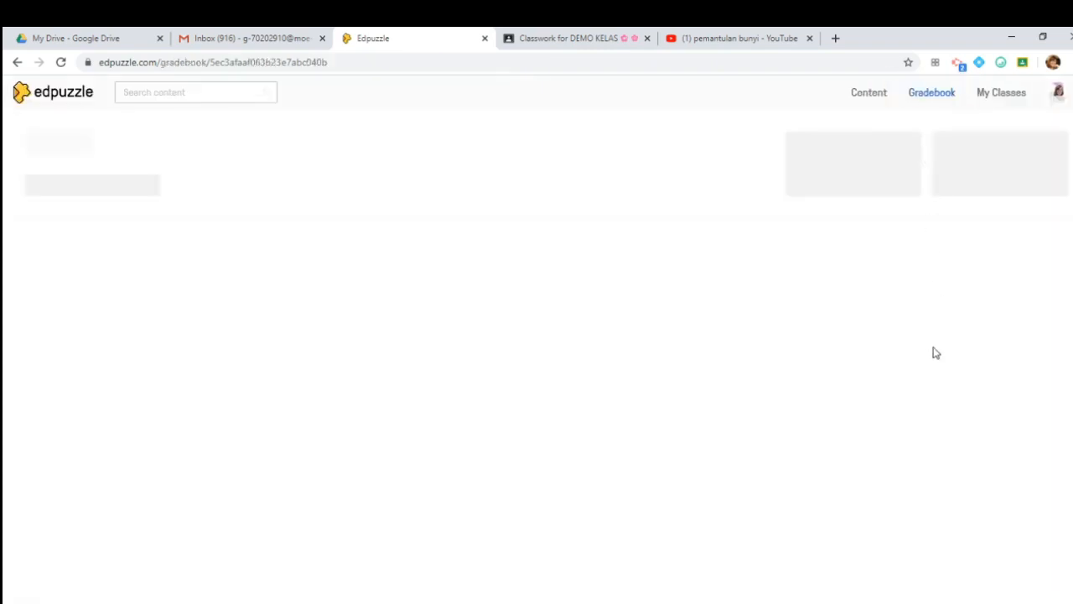